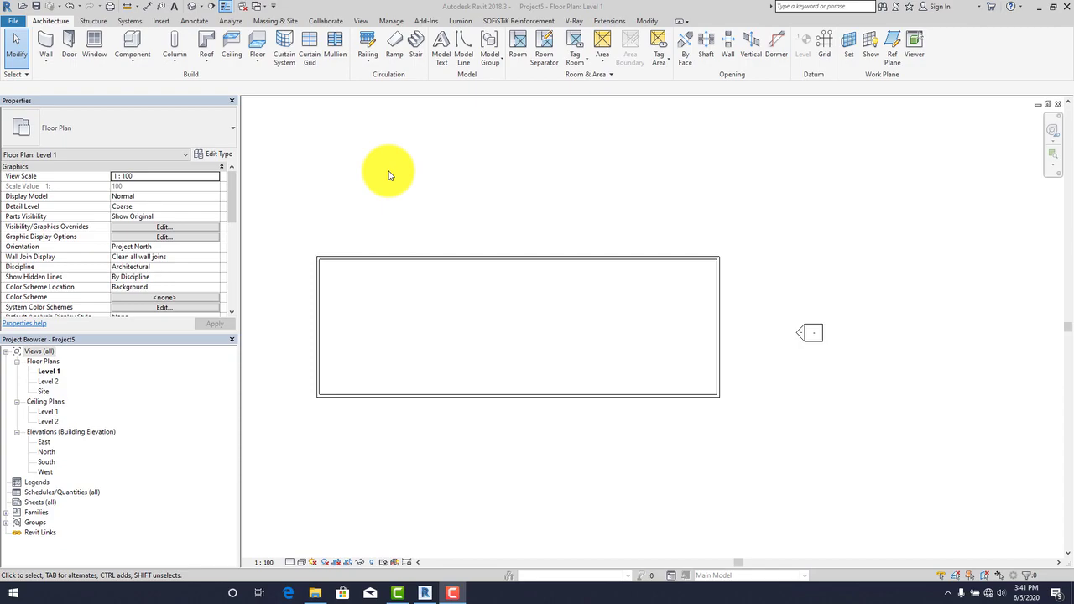
Start a Roof by Footprint on Level 2 using the Rectangle tool with a 600 offset
click(210, 39)
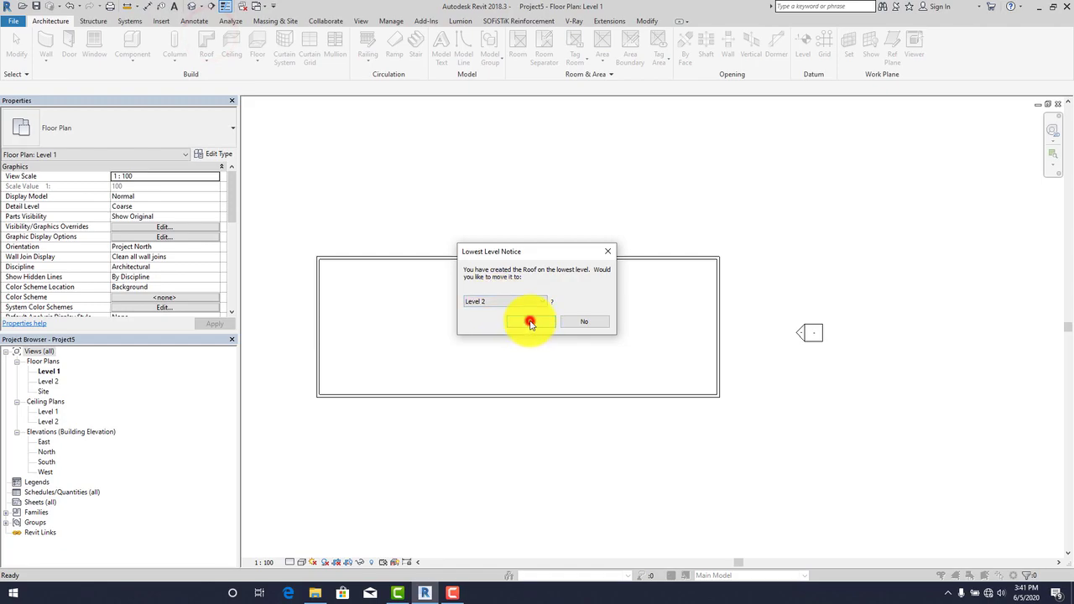
click(530, 322)
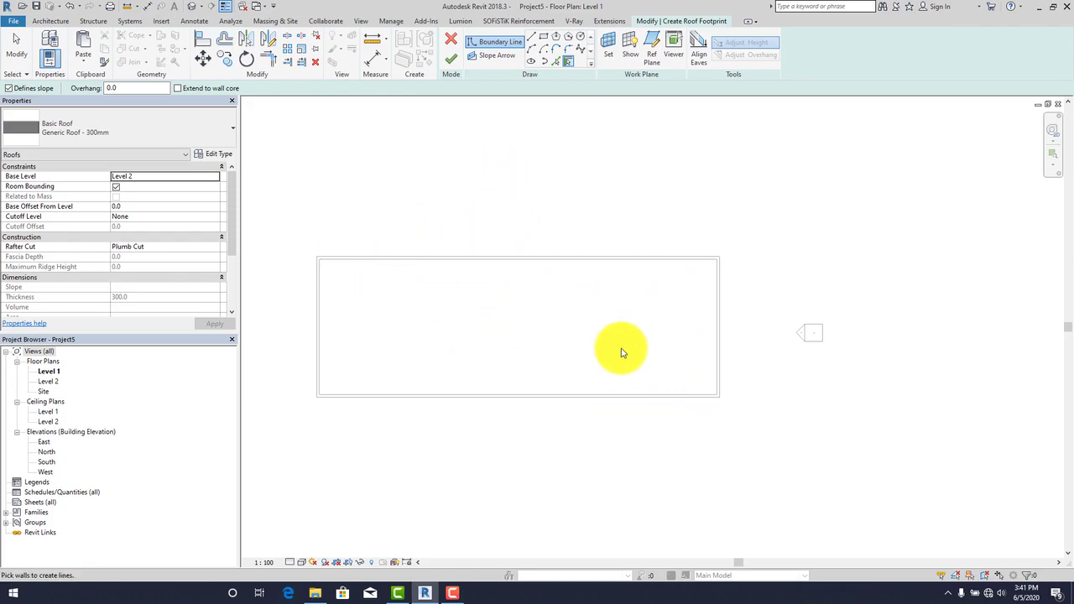
click(544, 38)
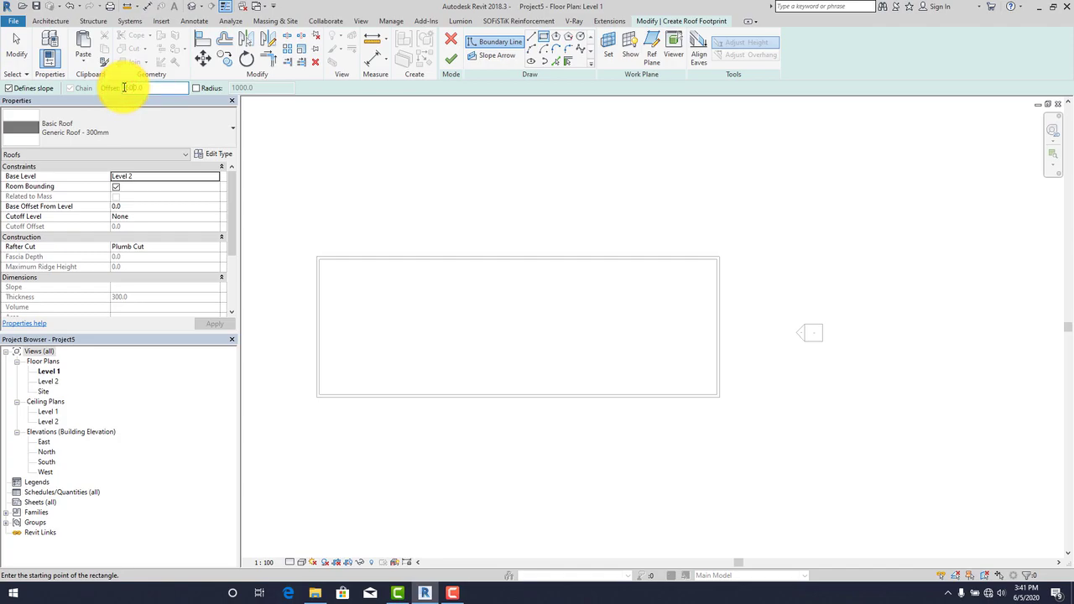
text(600)
scroll(305, 259, up, 2)
scroll(422, 223, up, 1)
scroll(374, 213, down, 2)
scroll(400, 221, up, 1)
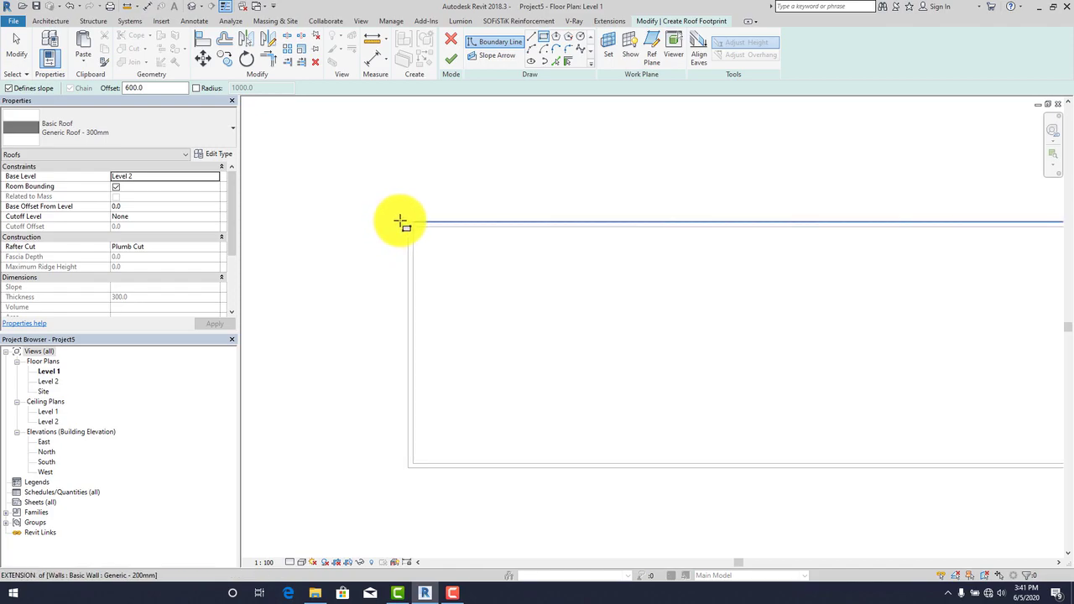
Draw the rectangle around the walls and finish the 30° roof, then view it in 3D
click(408, 221)
click(633, 455)
middle_drag(633, 455, 509, 391)
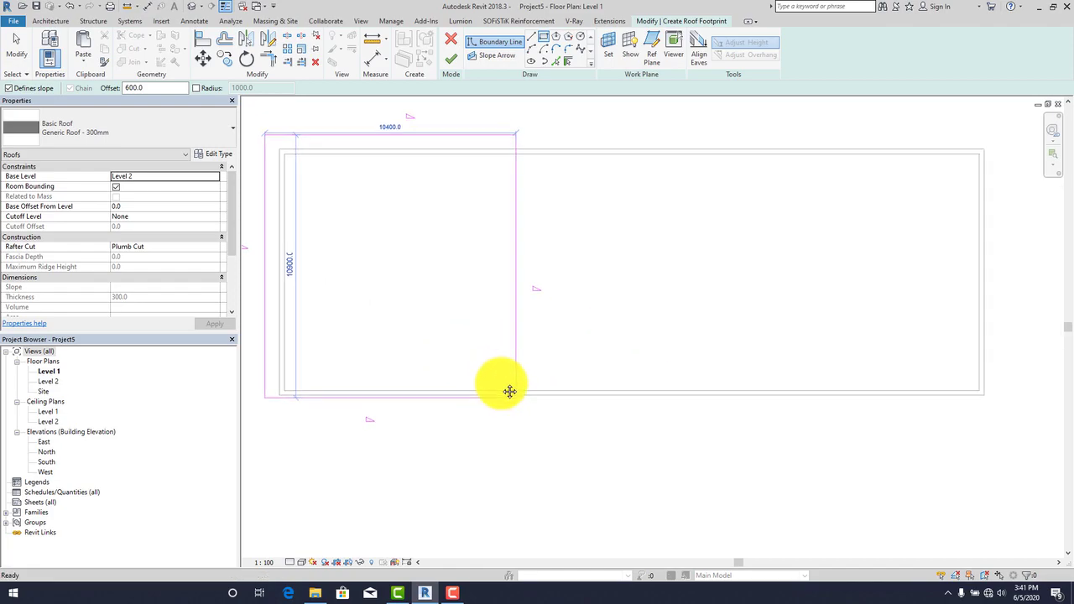
click(984, 397)
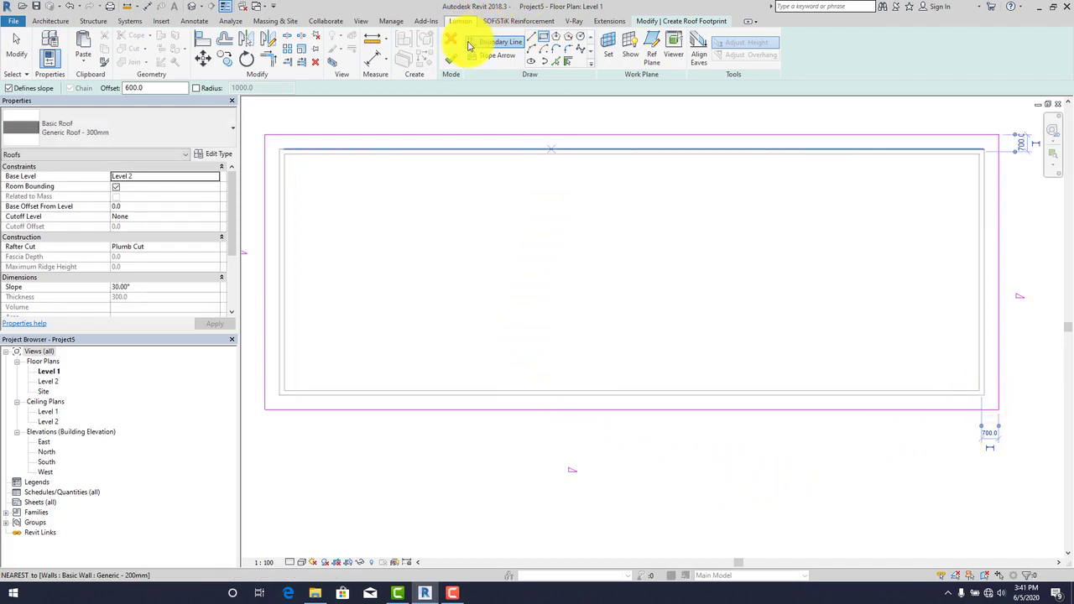
click(453, 64)
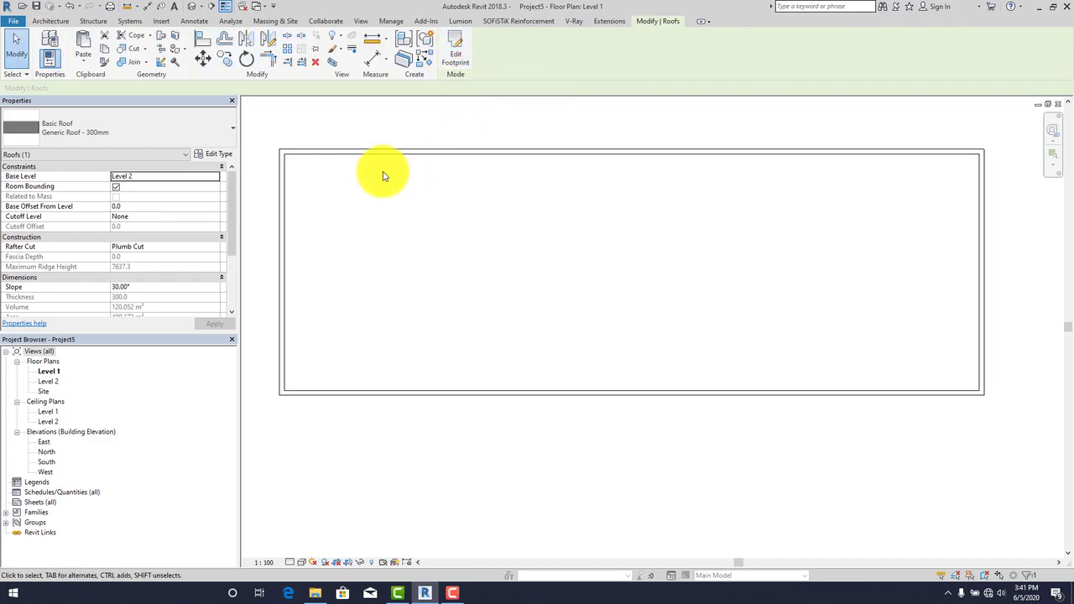
click(192, 10)
Deselect the new roof and orbit the 3D view to inspect the hip roof
key(Escape)
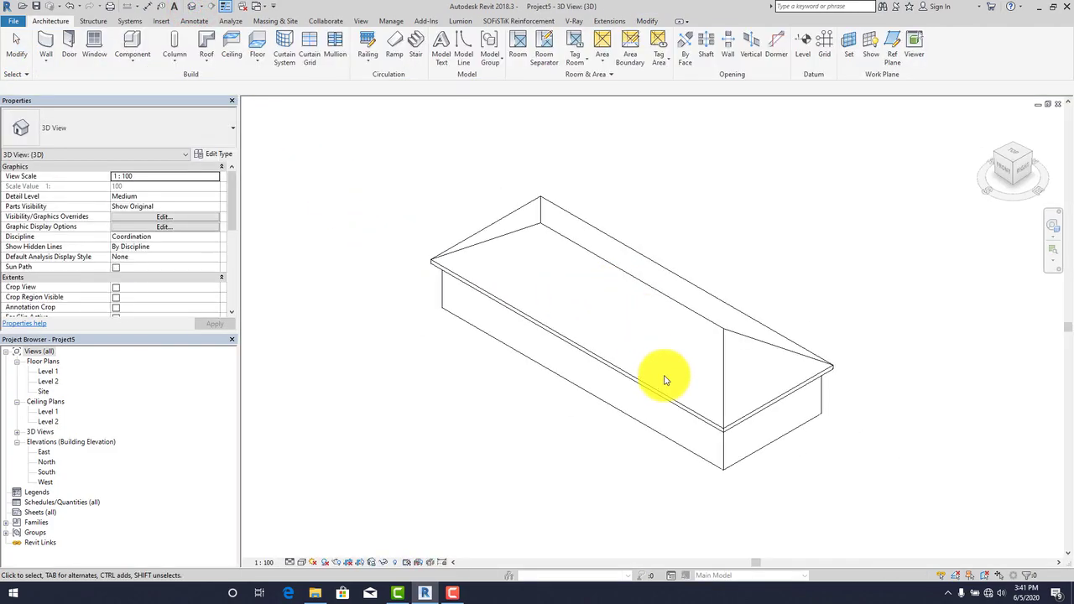
shift+middle_drag(663, 408, 744, 402)
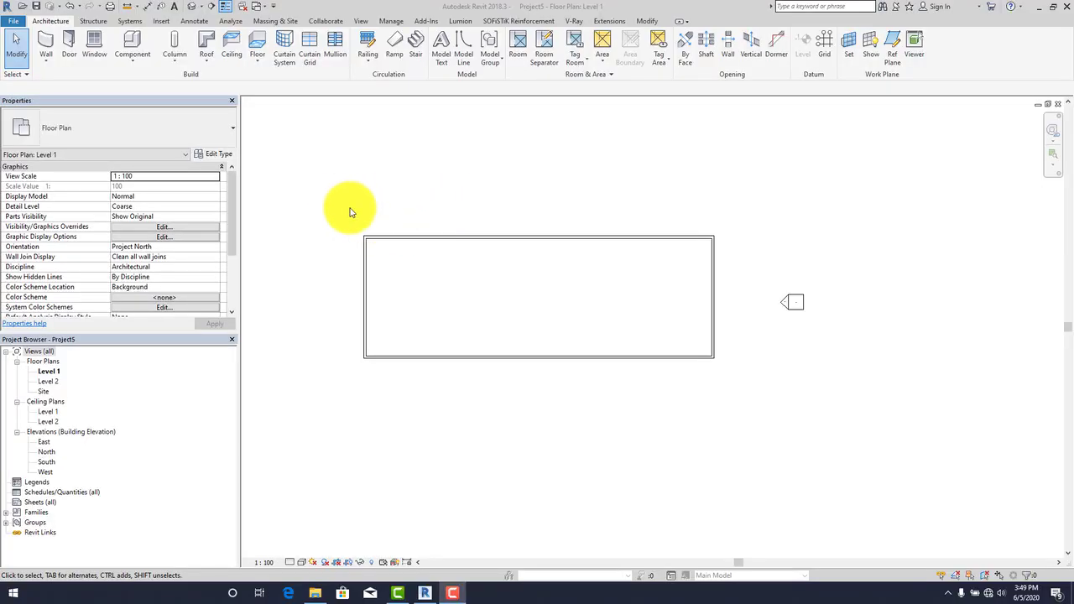
Sketch a Level 2 footprint roof as a rectangle offset 600 around the walls
click(206, 41)
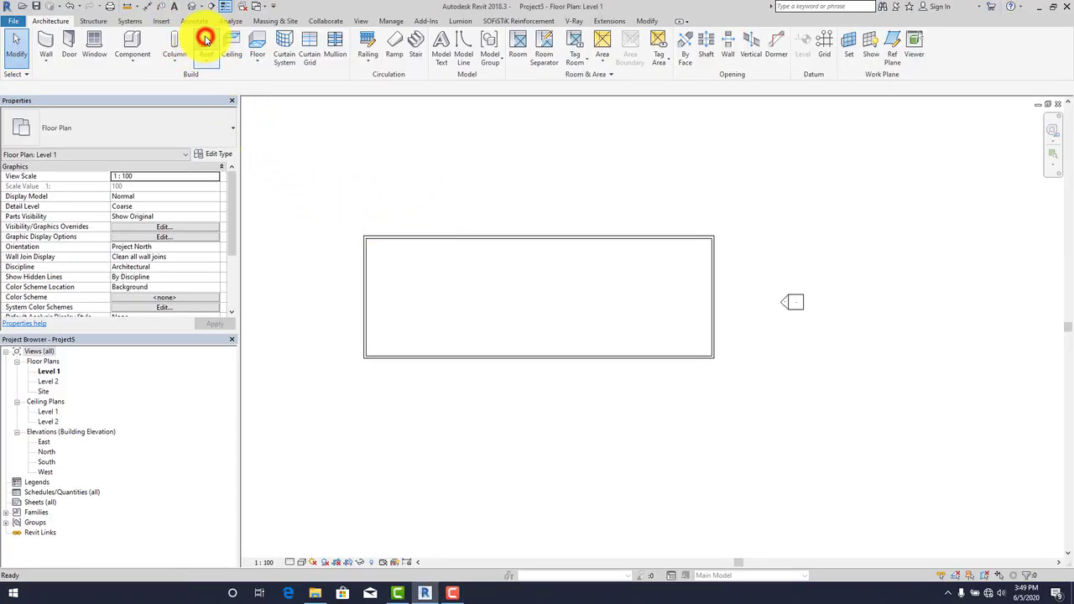
click(530, 323)
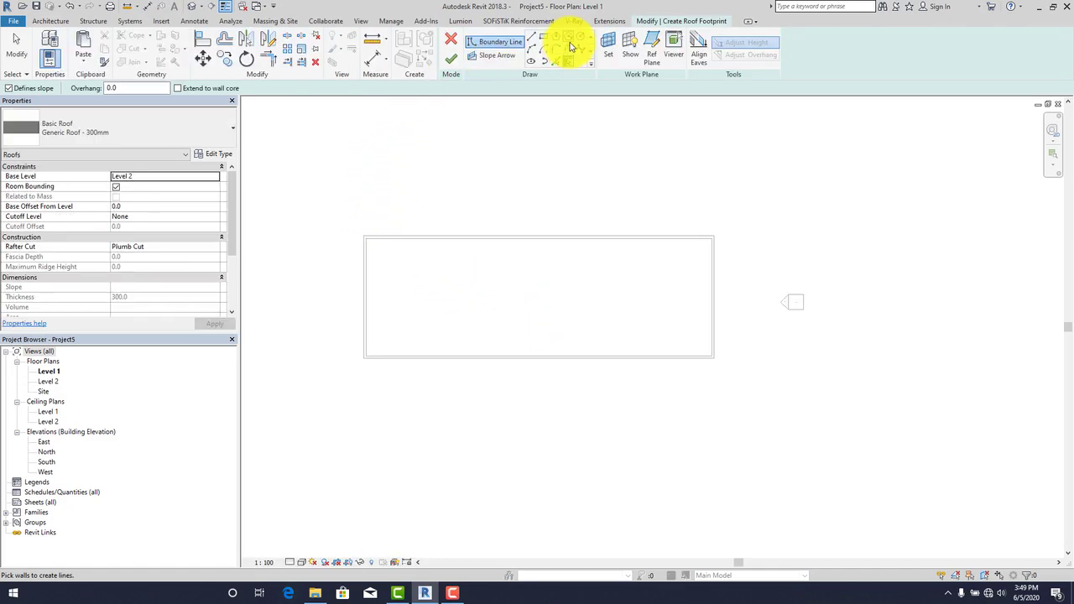
click(543, 36)
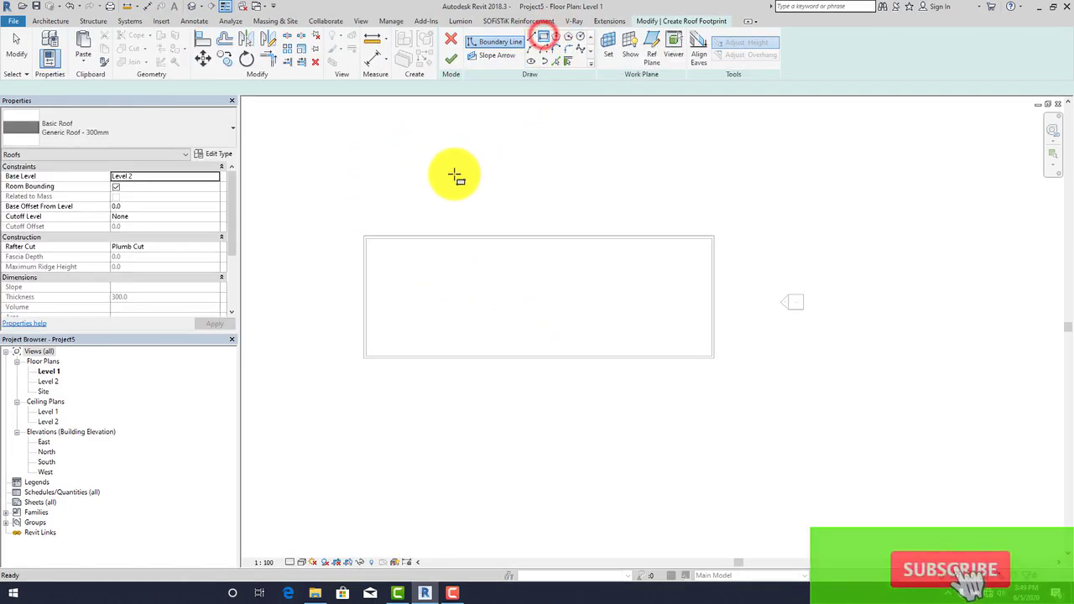
click(125, 87)
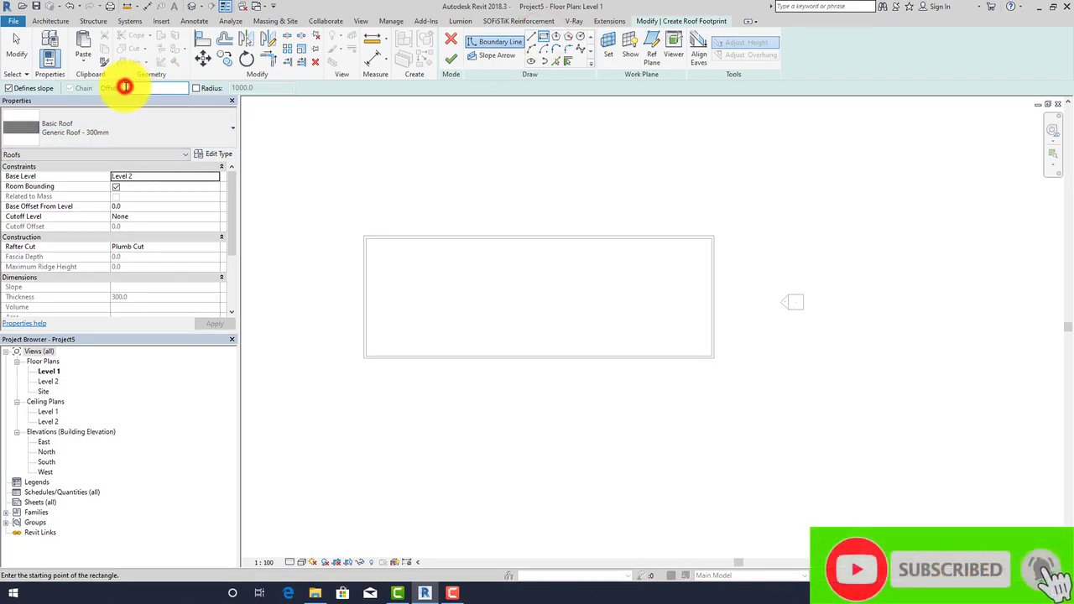
text(600)
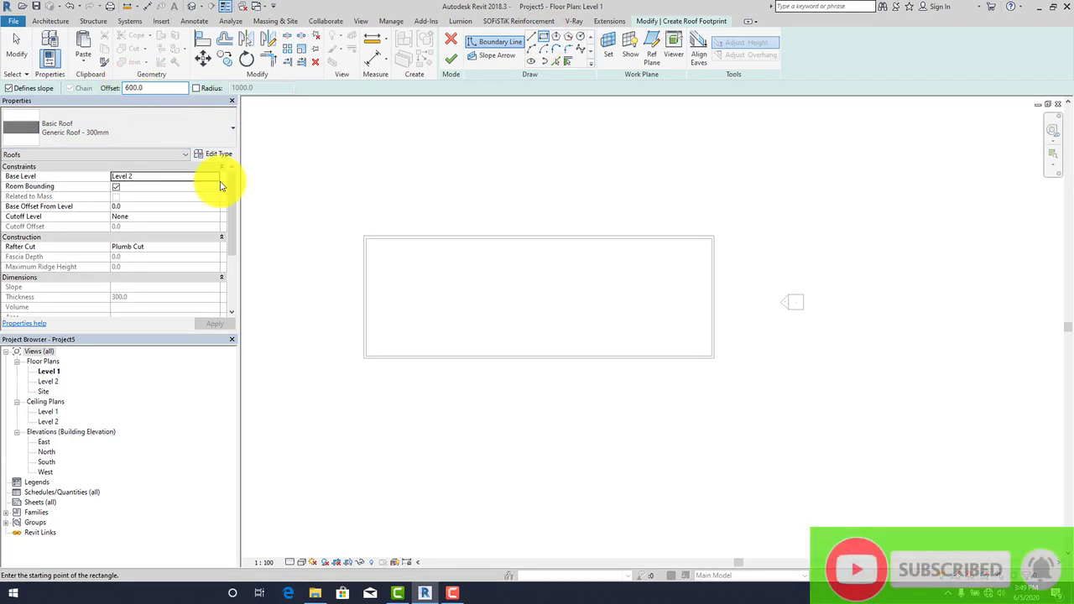
click(364, 235)
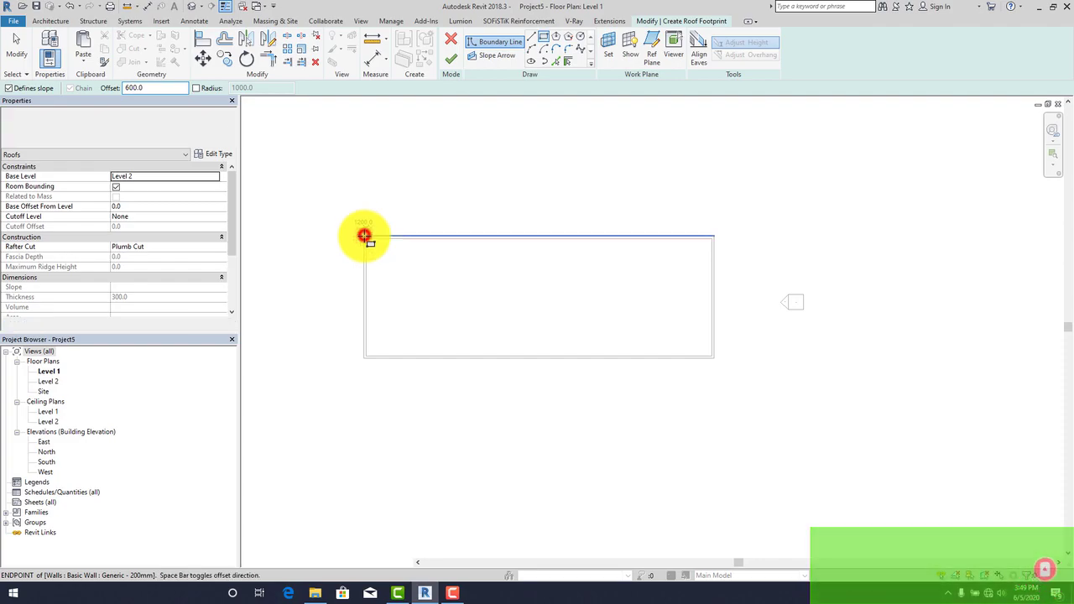
click(713, 360)
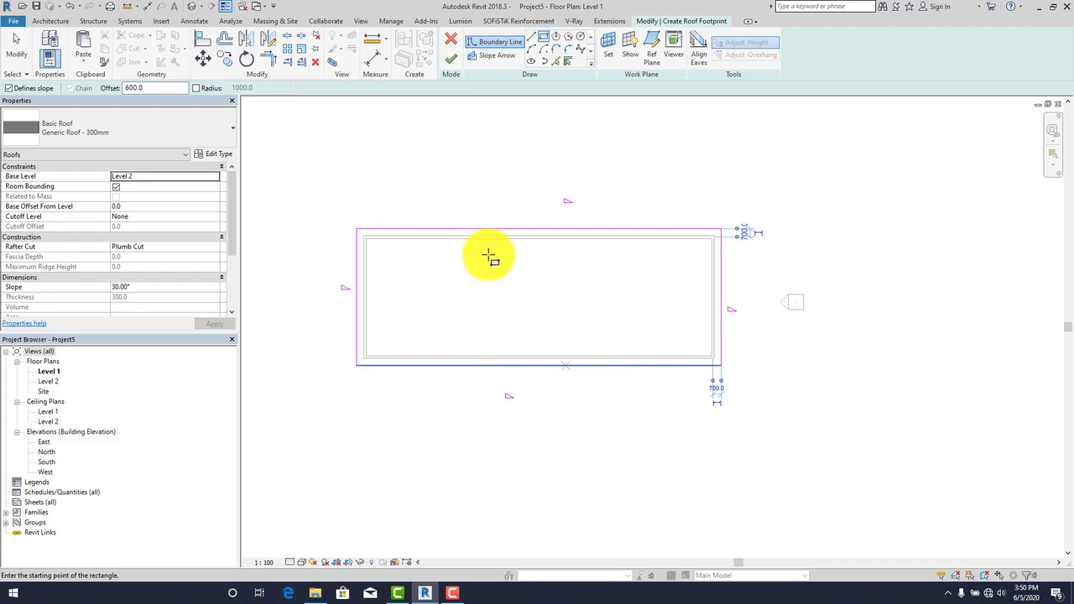
click(457, 57)
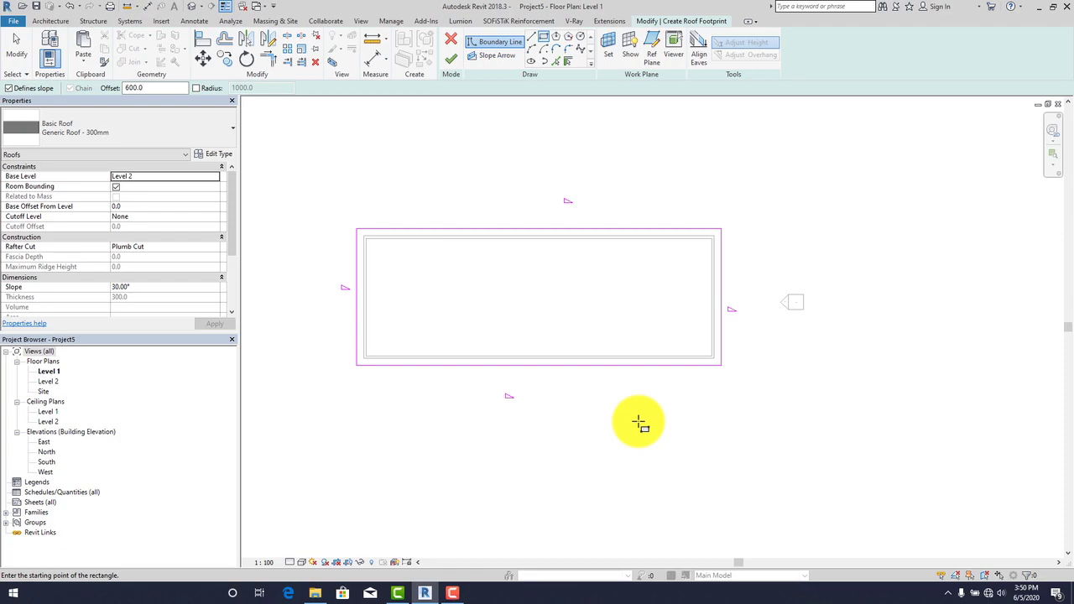
key(Escape)
Turn off Defines Slope on the left, right and bottom edges and finish the shed roof
click(354, 293)
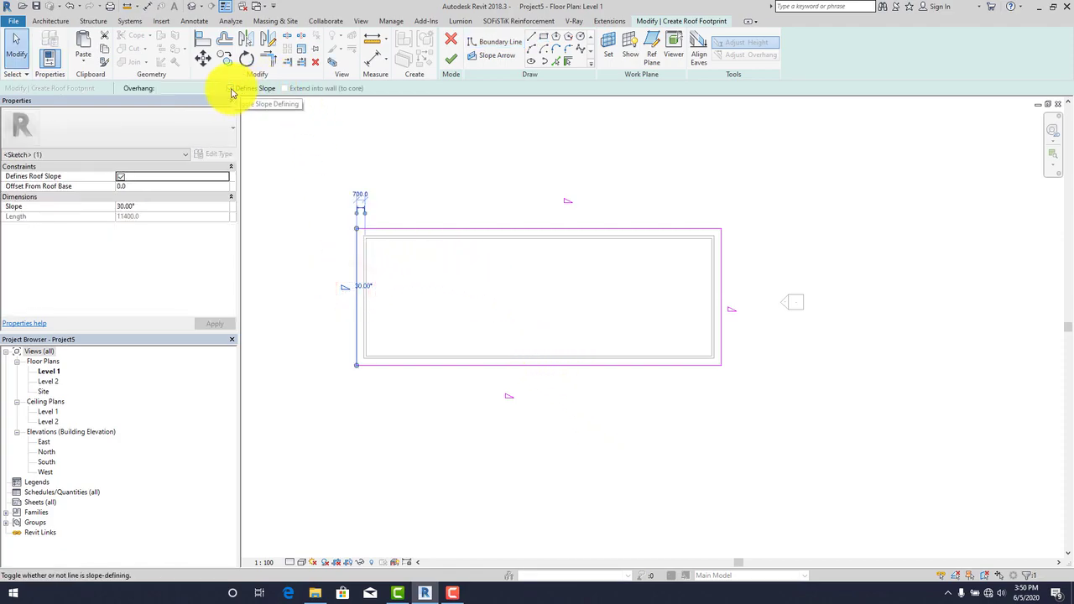
click(231, 90)
click(721, 298)
click(230, 88)
click(230, 90)
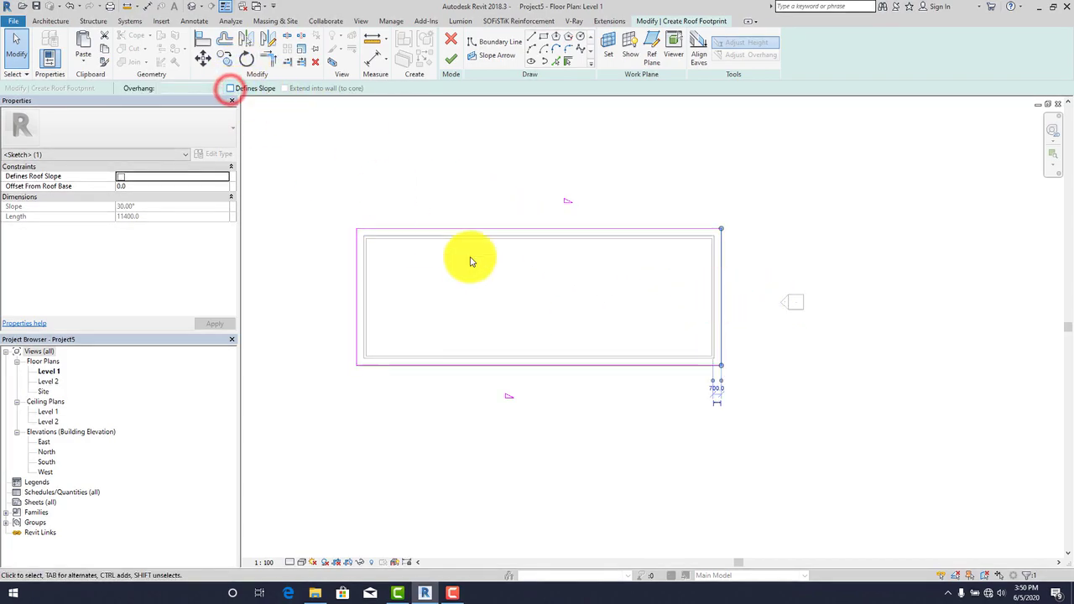
click(540, 367)
click(229, 89)
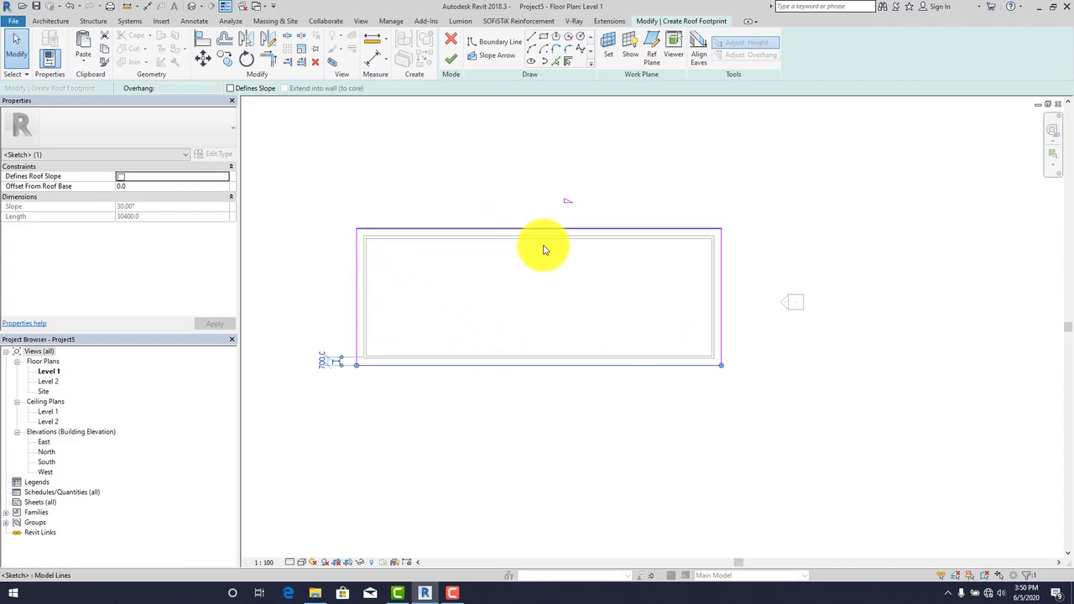
click(451, 59)
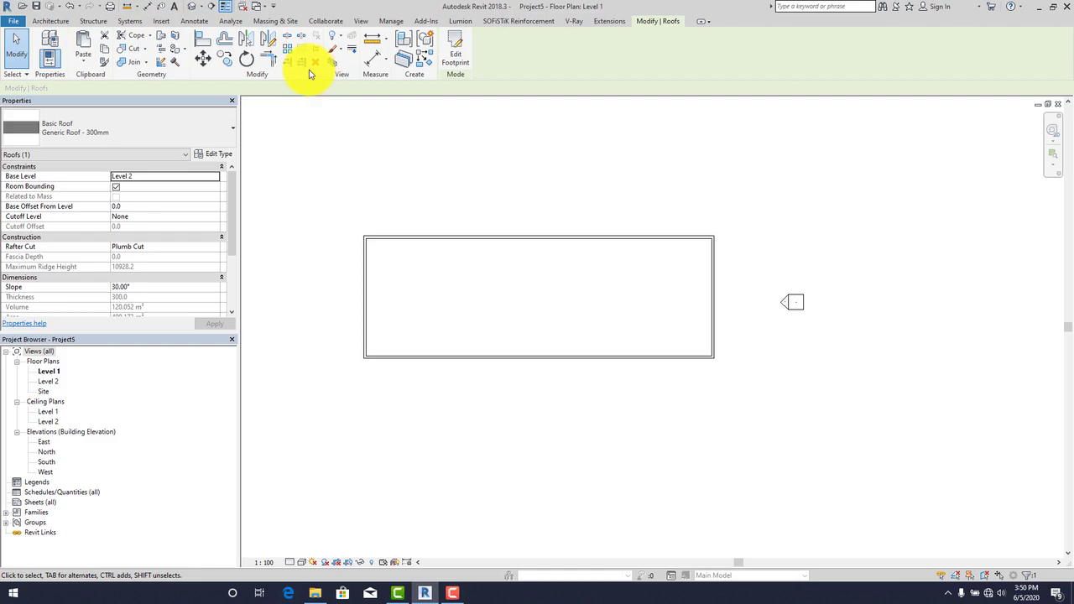
click(192, 6)
Select an end wall and use Select All Instances to select all four walls
scroll(666, 299, down, 4)
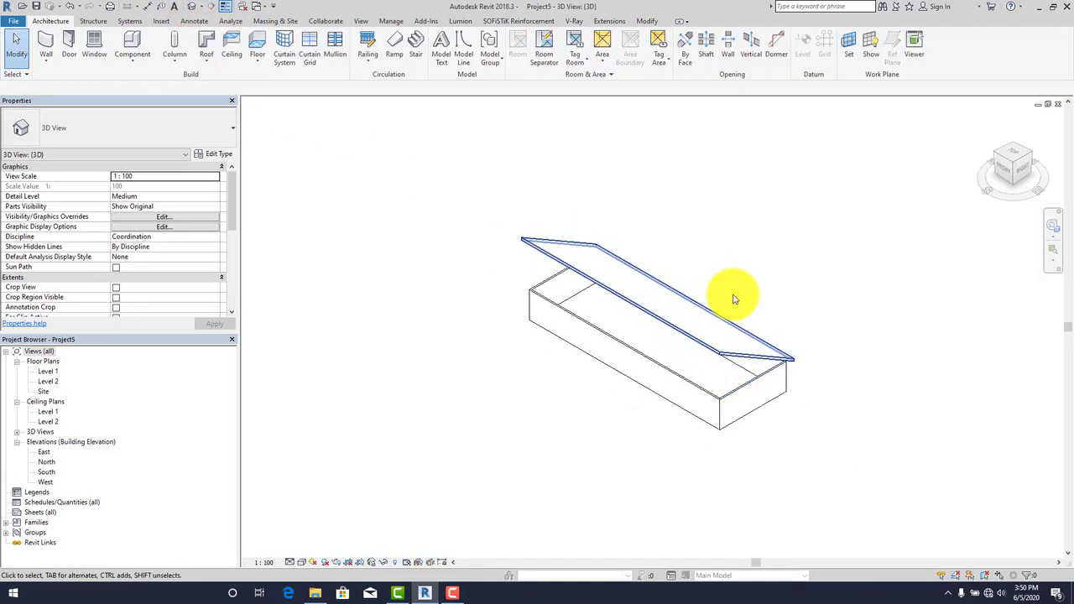
shift+middle_drag(788, 499, 750, 406)
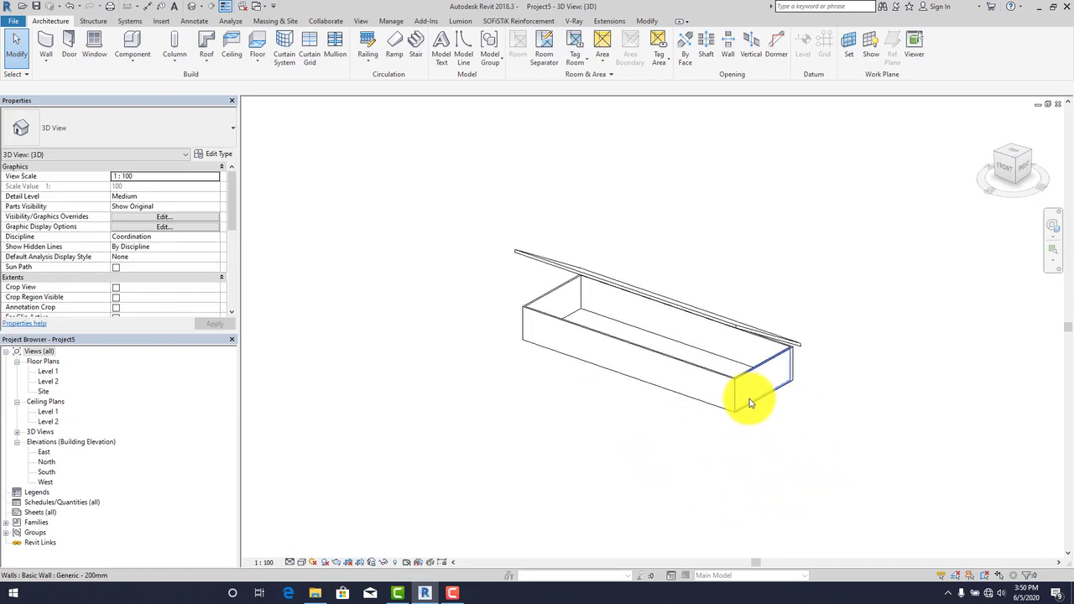
click(750, 406)
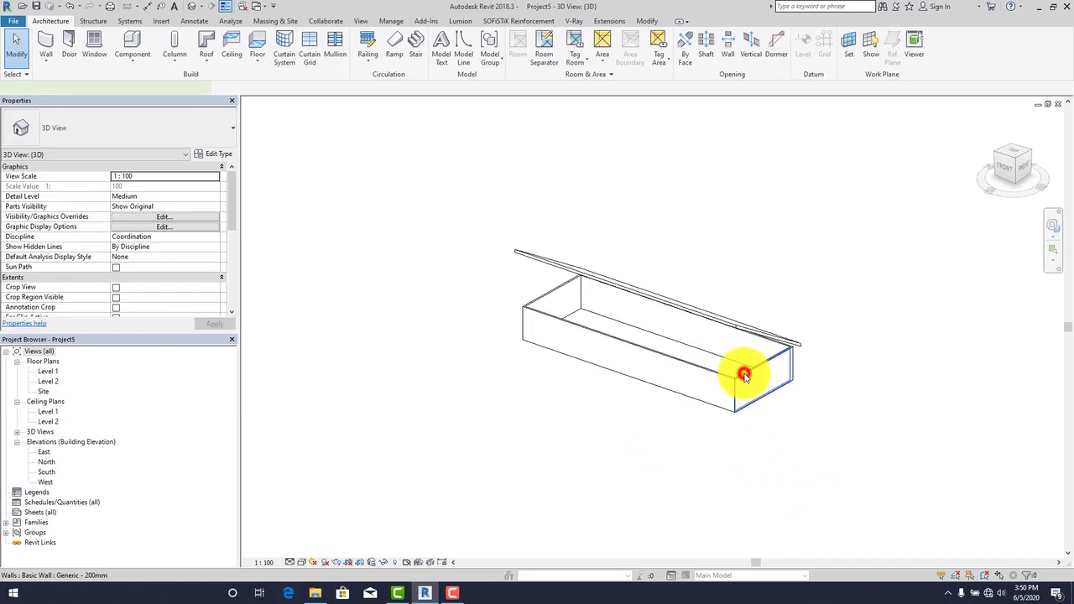
right_click(618, 458)
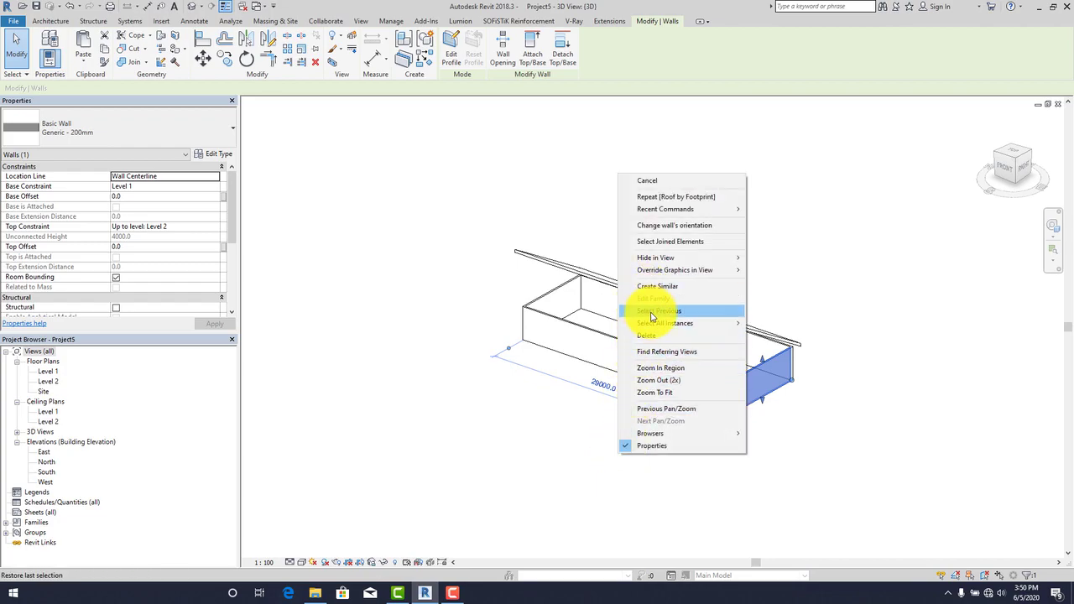
mouse_move(690, 321)
click(758, 328)
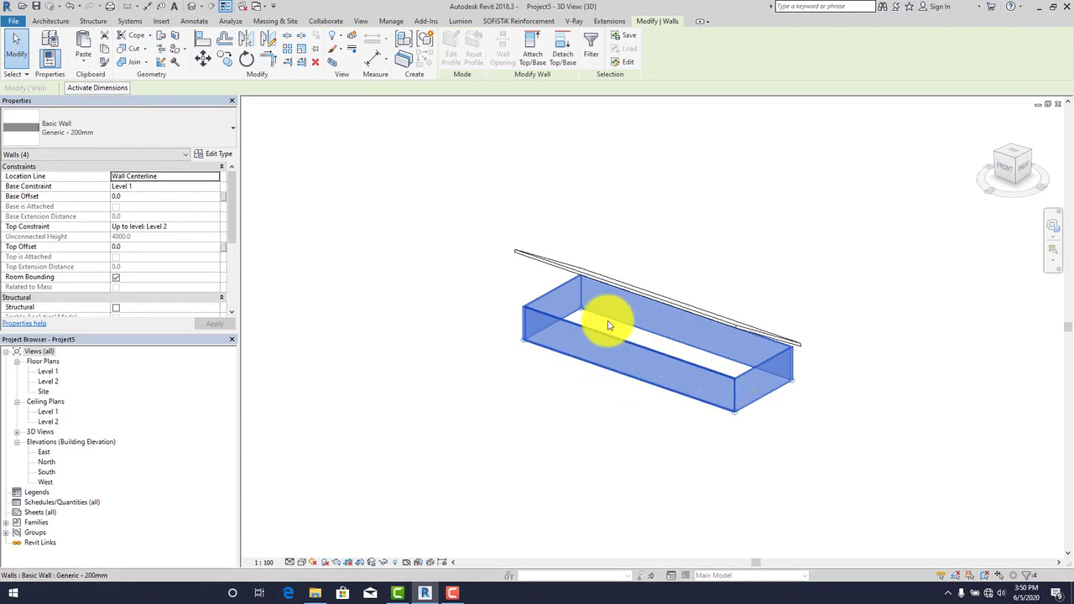
Attach the tops of all four walls to the shed roof and orbit to check them
click(527, 54)
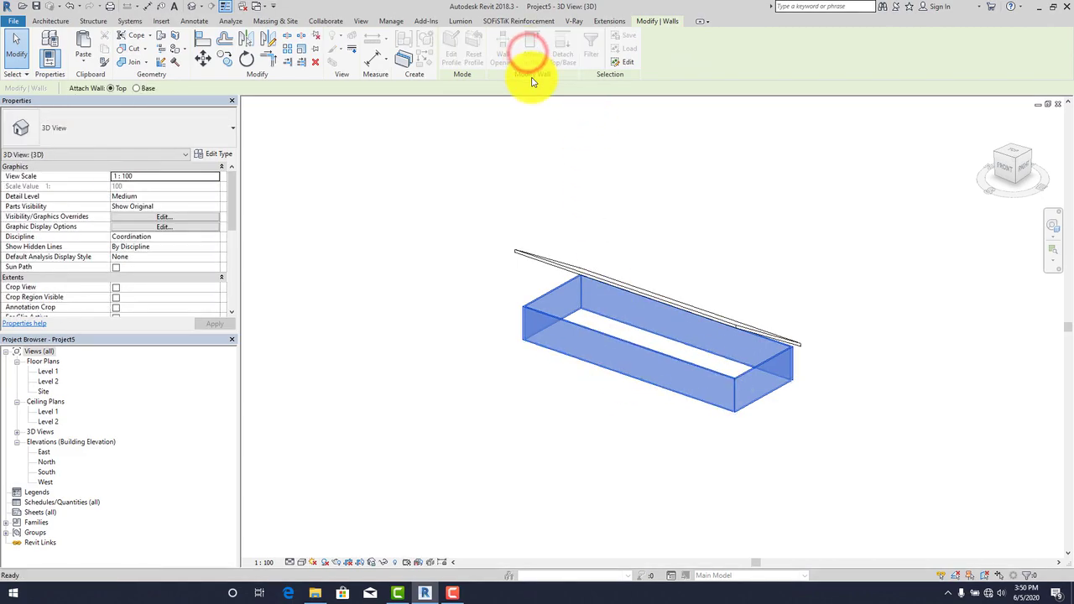
click(659, 299)
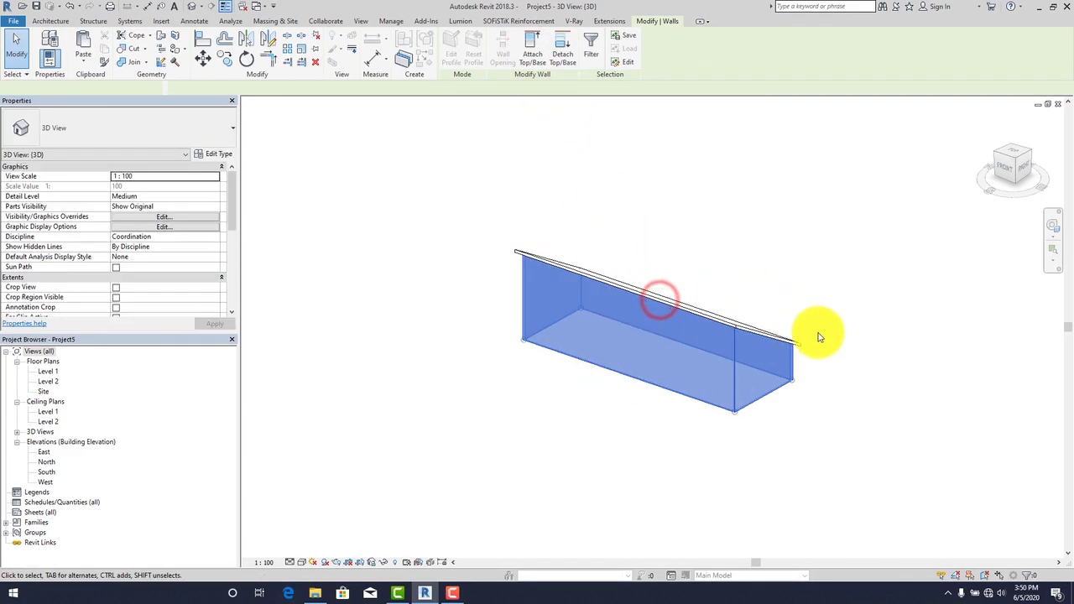
shift+middle_drag(775, 411, 544, 419)
click(467, 392)
shift+middle_drag(468, 392, 621, 434)
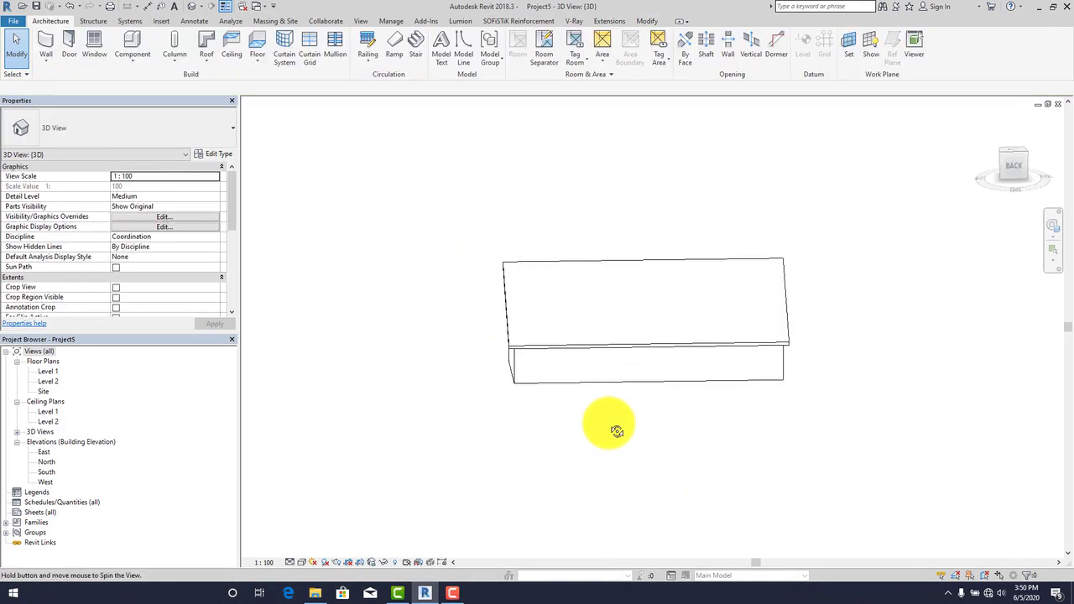
shift+middle_drag(621, 434, 607, 425)
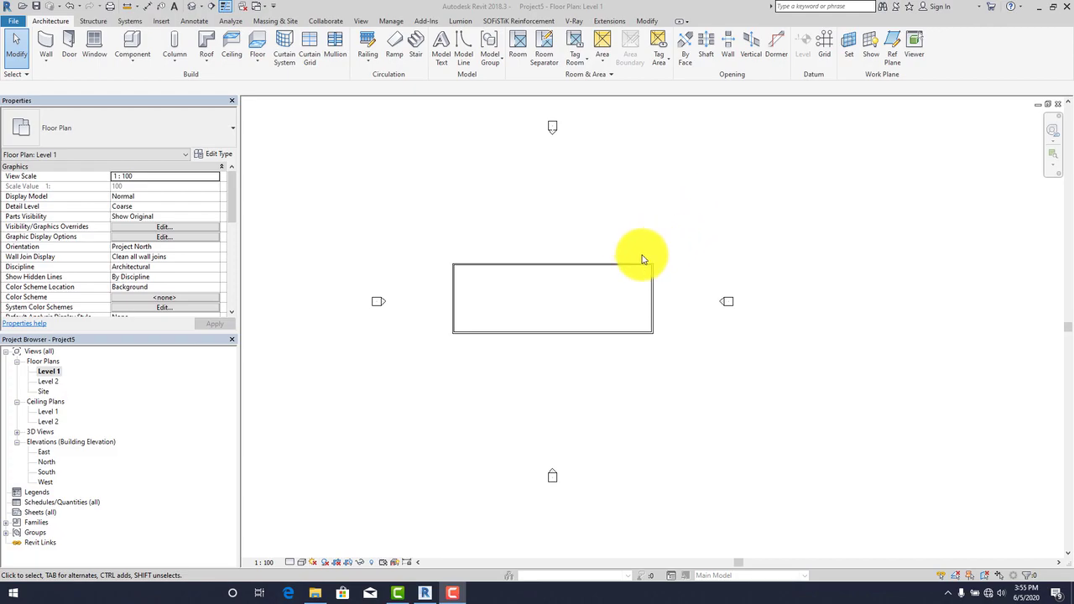
Sketch a rectangular Level 2 roof footprint around the walls with a 600 offset
click(206, 39)
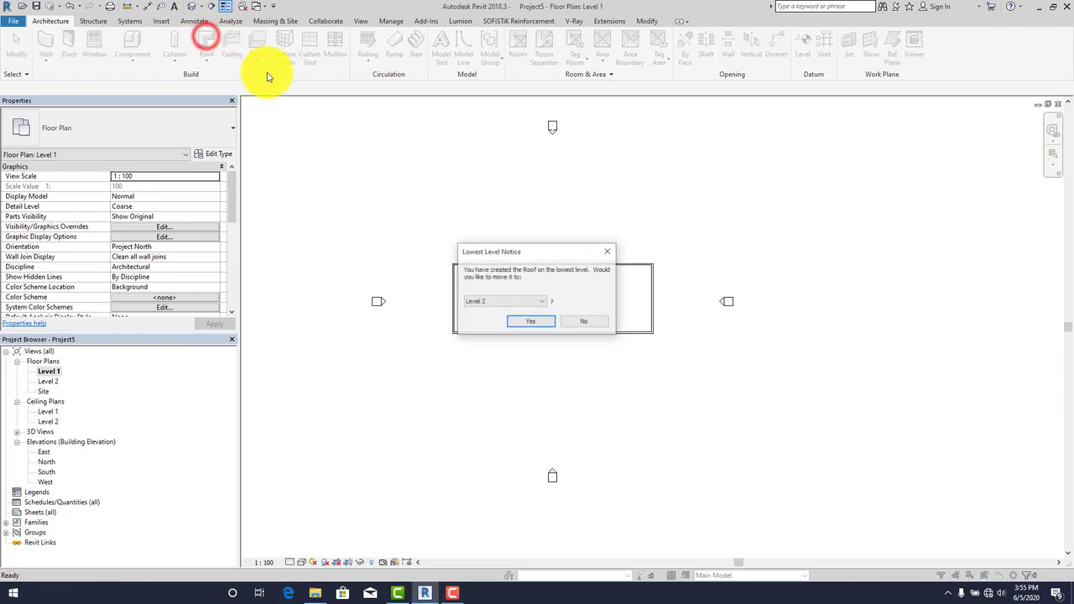
click(541, 323)
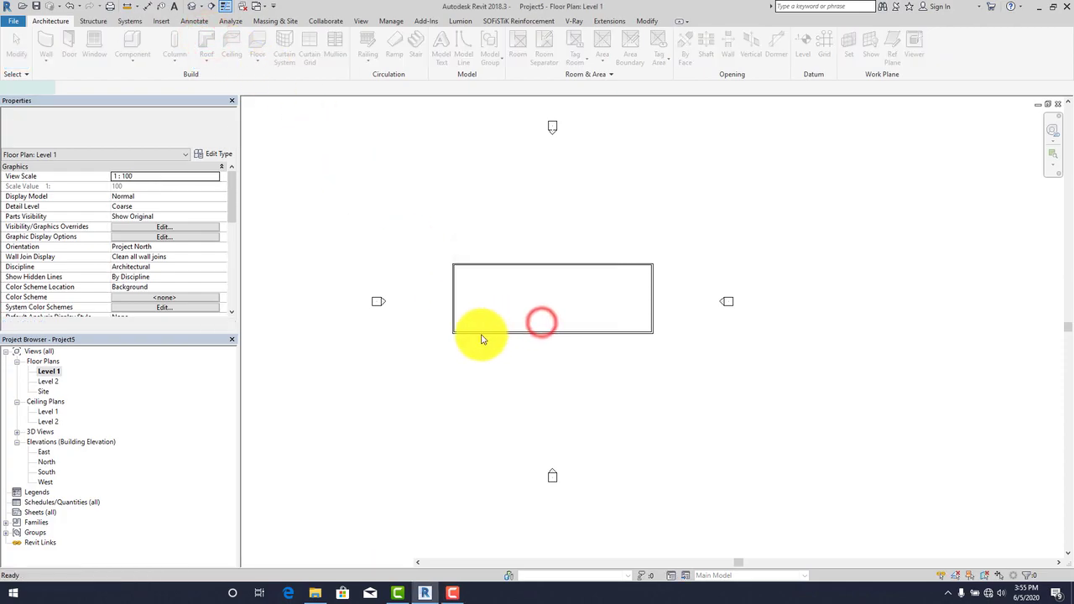
click(542, 38)
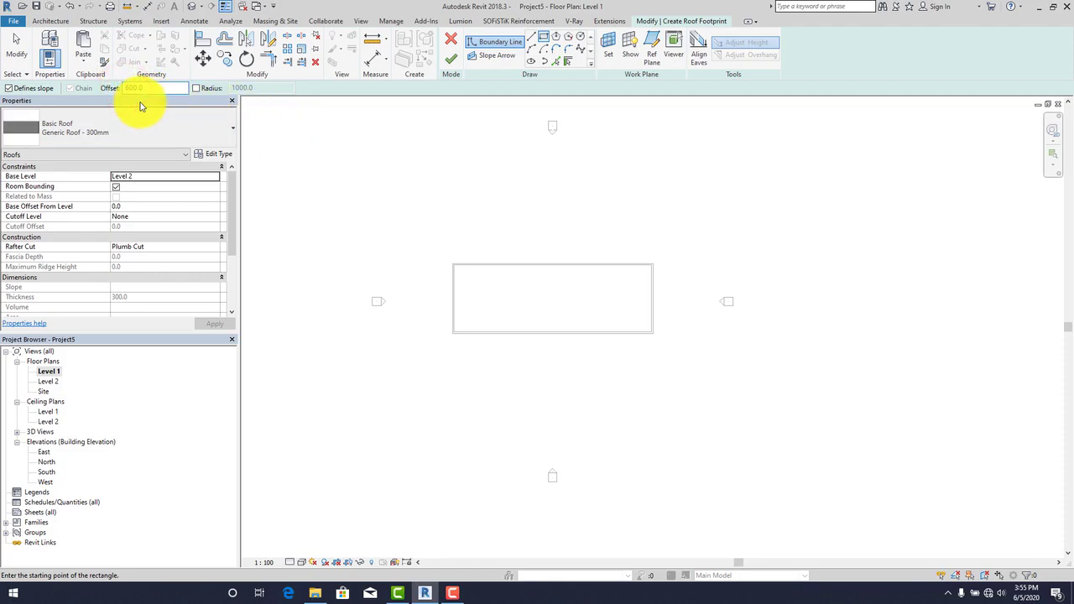
scroll(436, 281, up, 4)
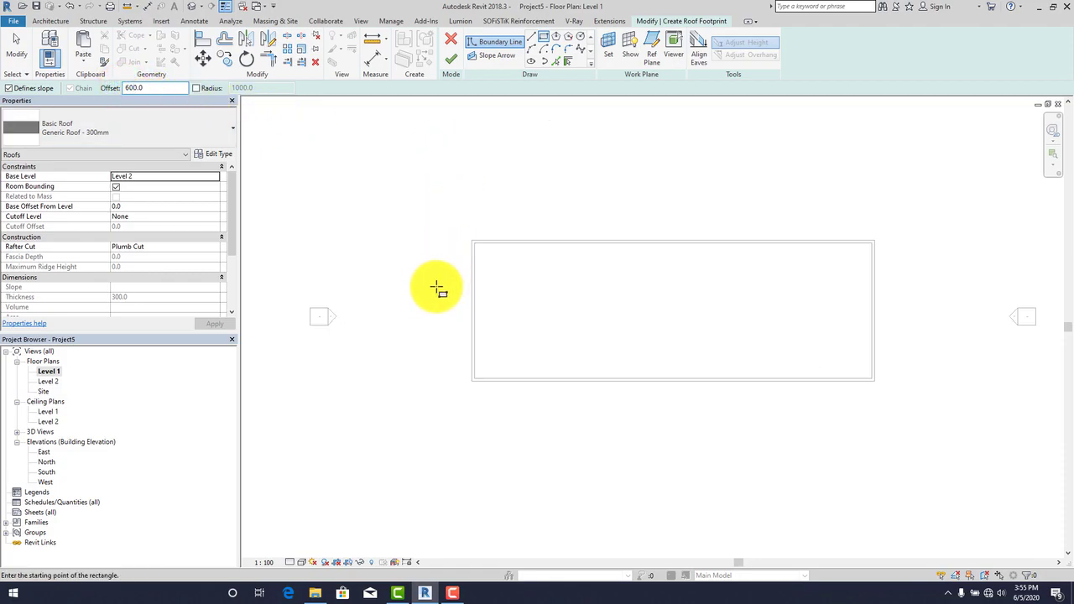
click(476, 233)
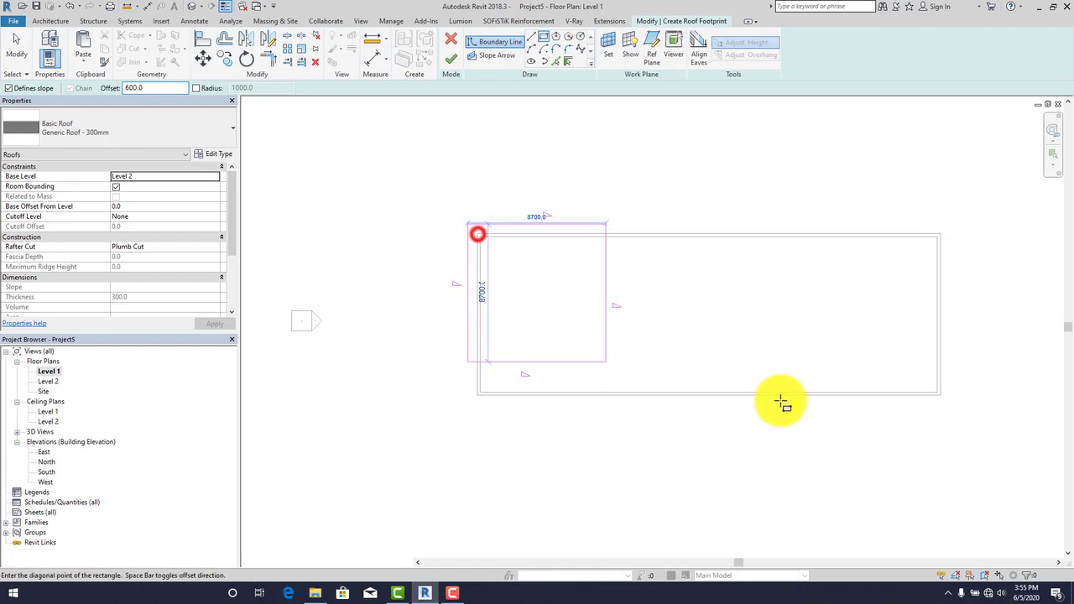
click(939, 392)
click(940, 392)
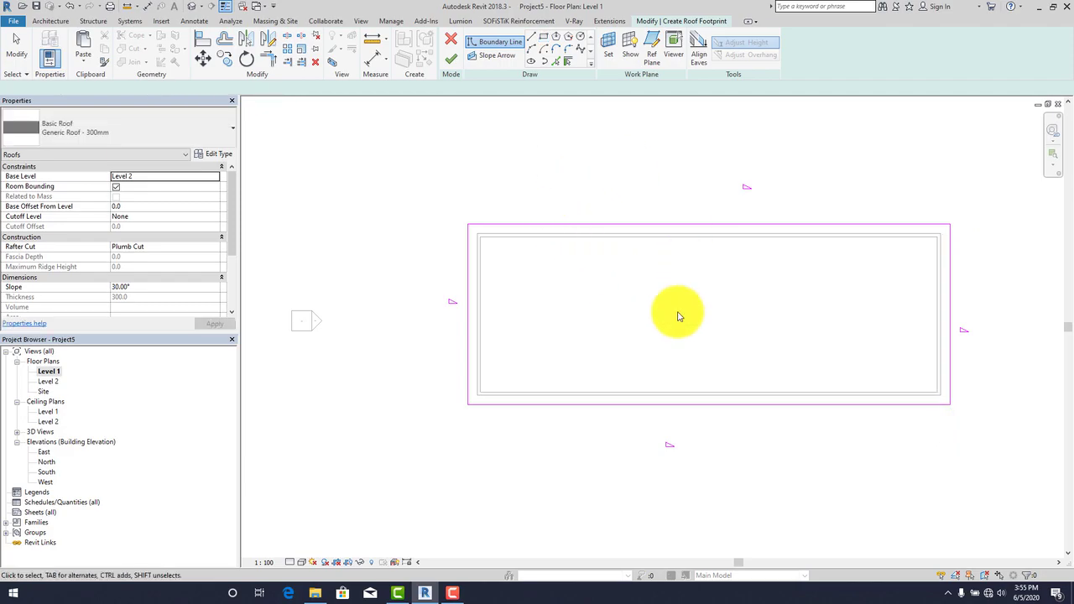
key(Escape)
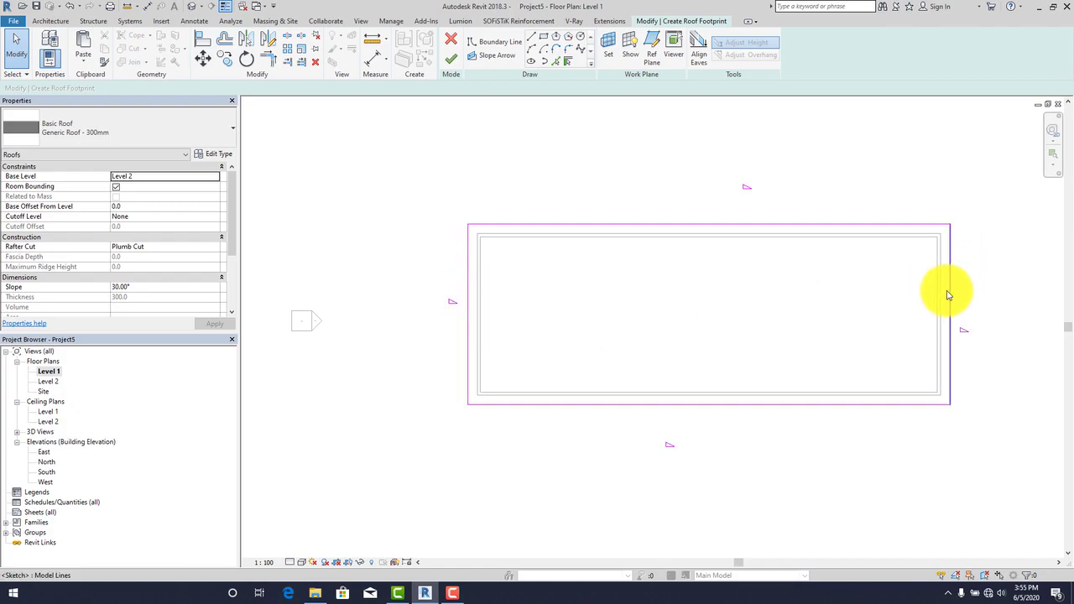
Make the left and right footprint edges non-sloping and finish the 30° gable roof
click(467, 299)
click(231, 88)
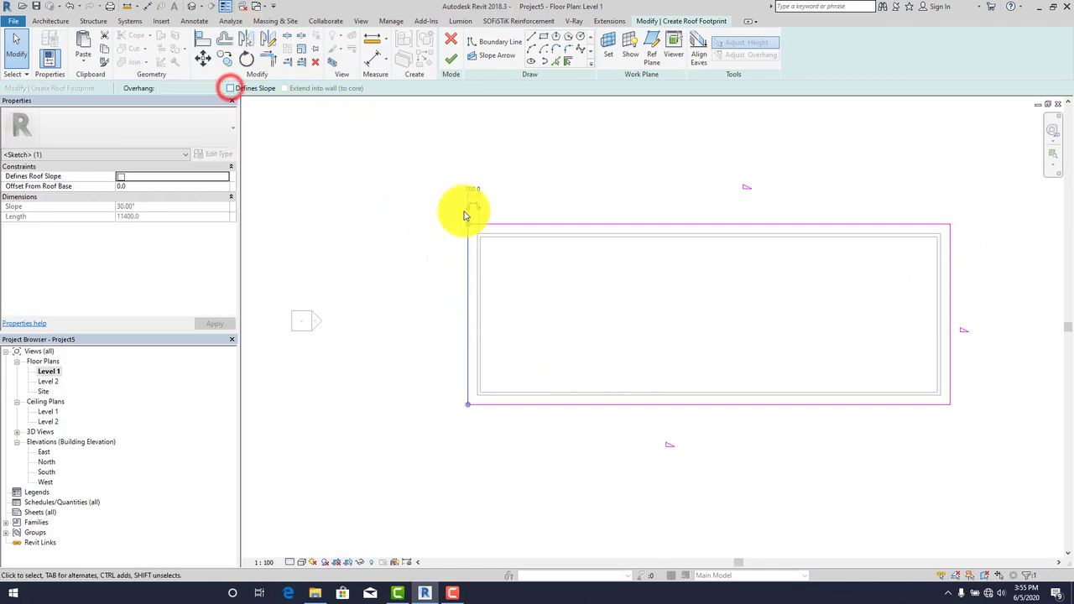
click(950, 302)
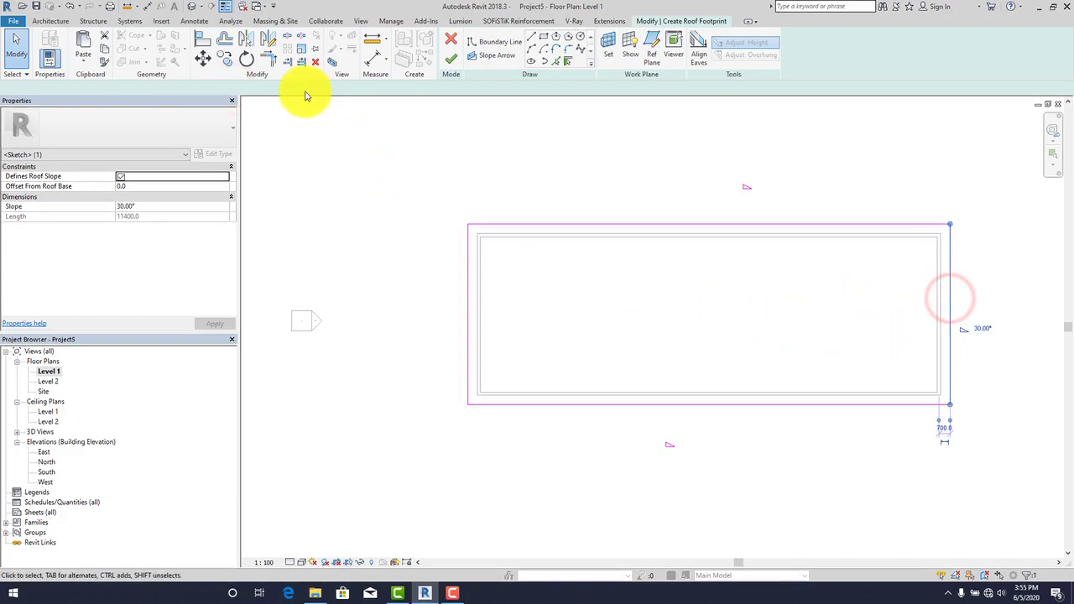
click(227, 89)
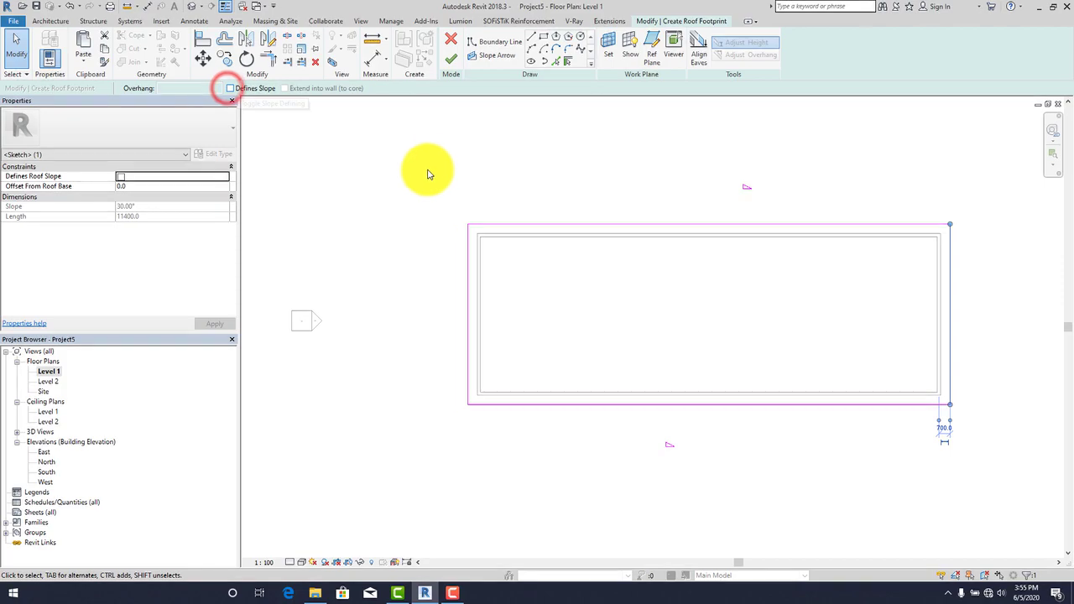
click(446, 64)
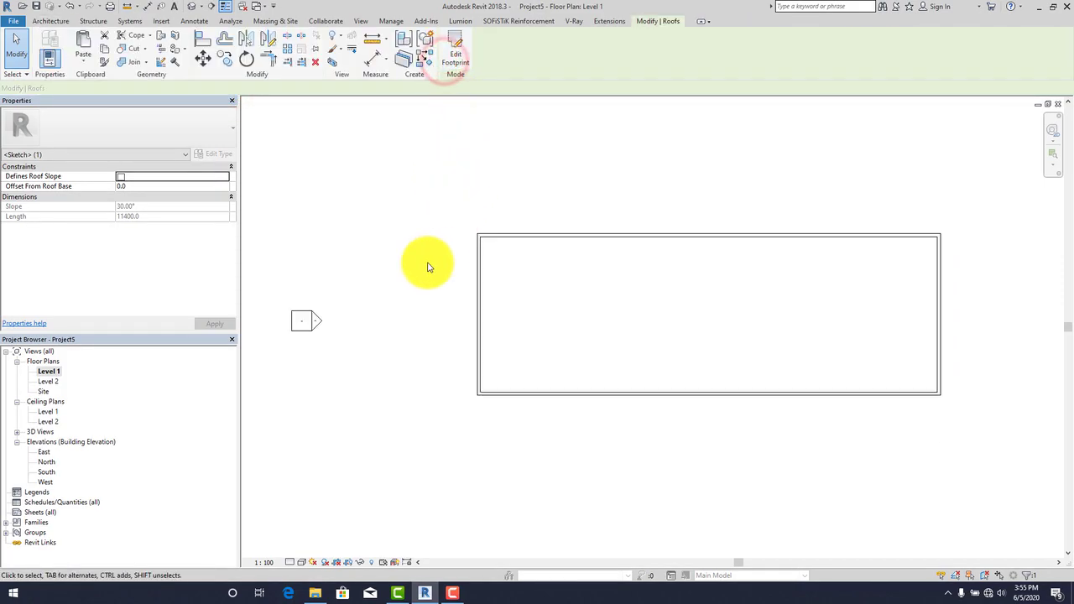
click(192, 10)
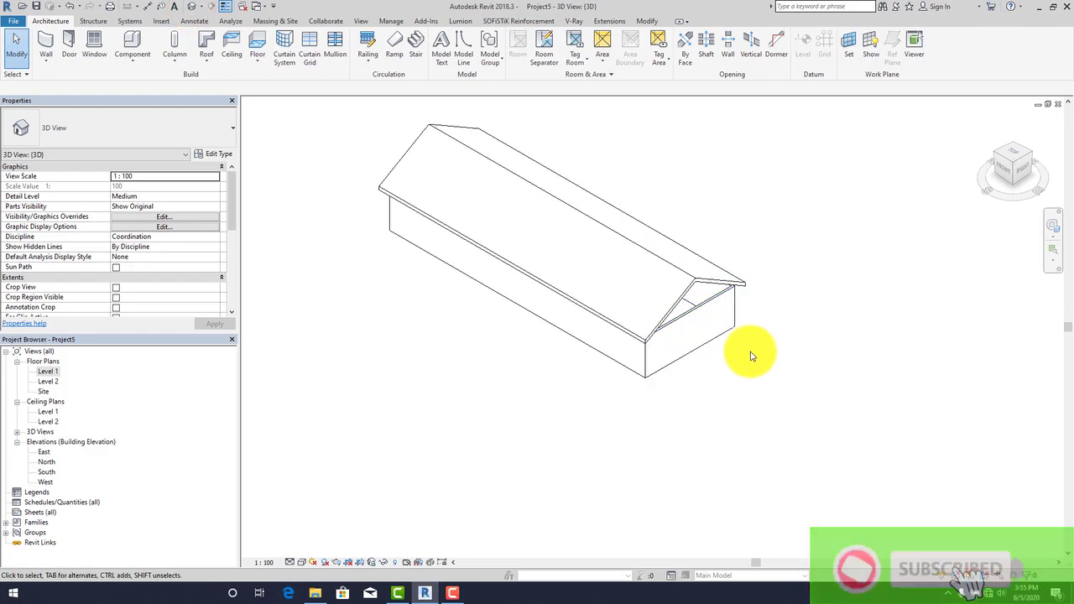
Attach the first end wall's top to the gable roof in 3D
shift+middle_drag(755, 376, 678, 271)
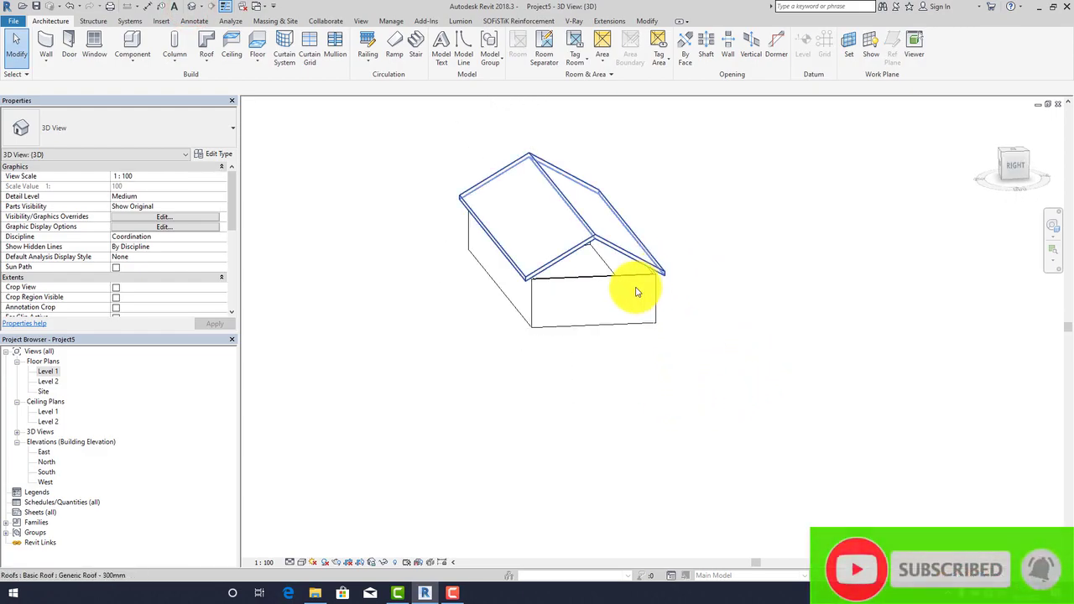
scroll(638, 287, up, 2)
click(612, 277)
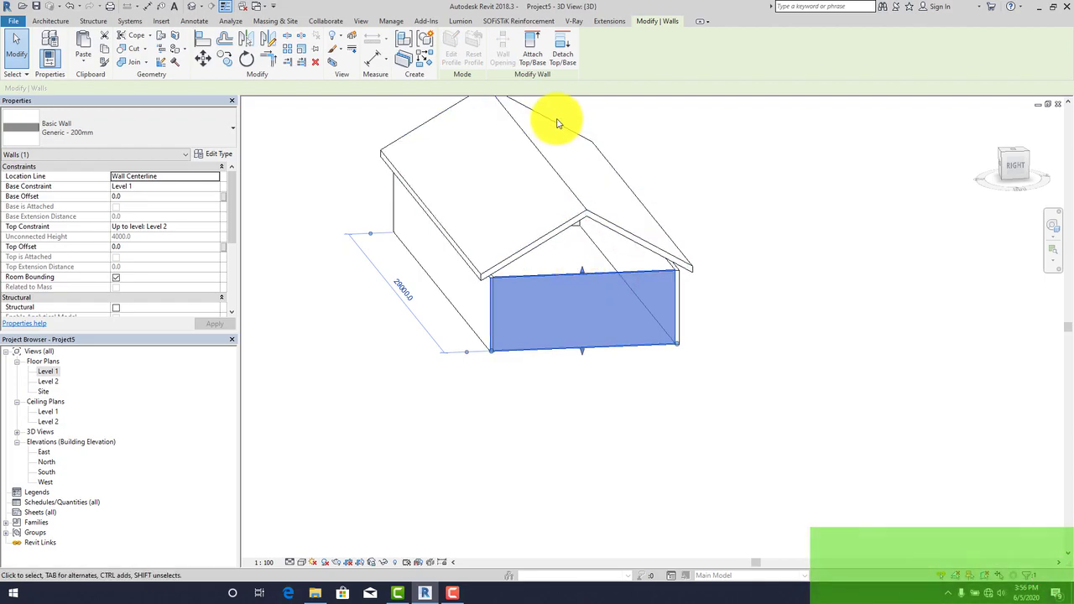
click(532, 52)
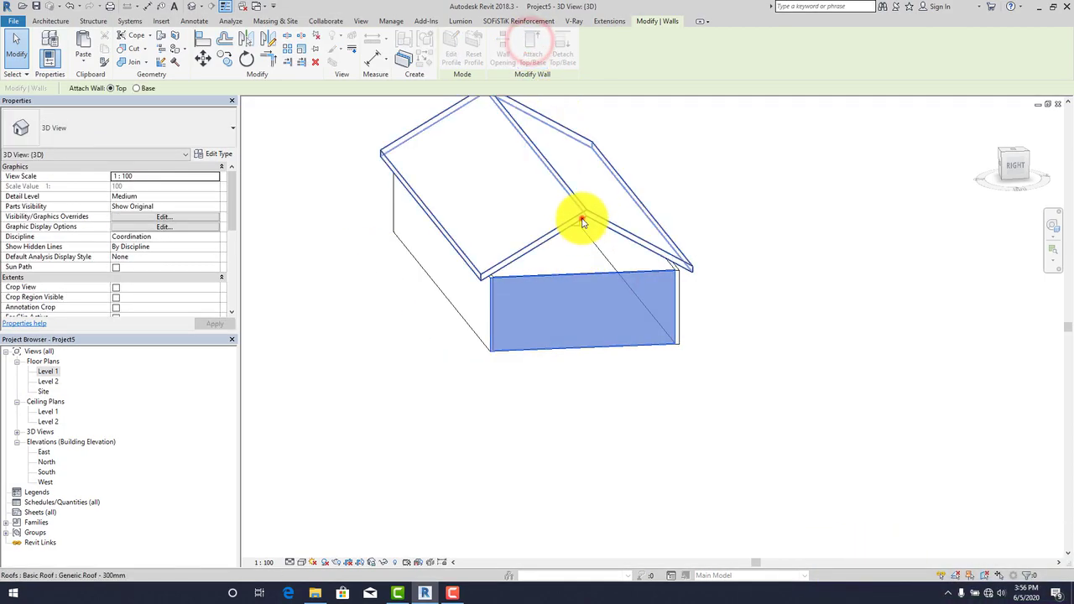
click(583, 223)
Attach the opposite end wall's top to the roof and orbit to review both gables
shift+middle_drag(576, 412, 472, 364)
scroll(467, 337, up, 3)
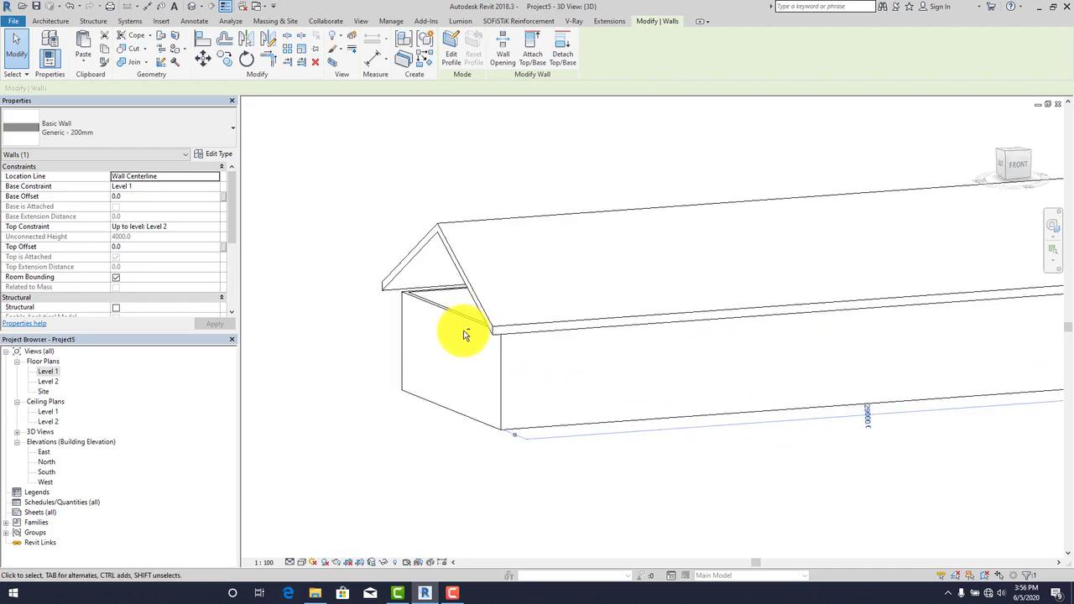
click(457, 318)
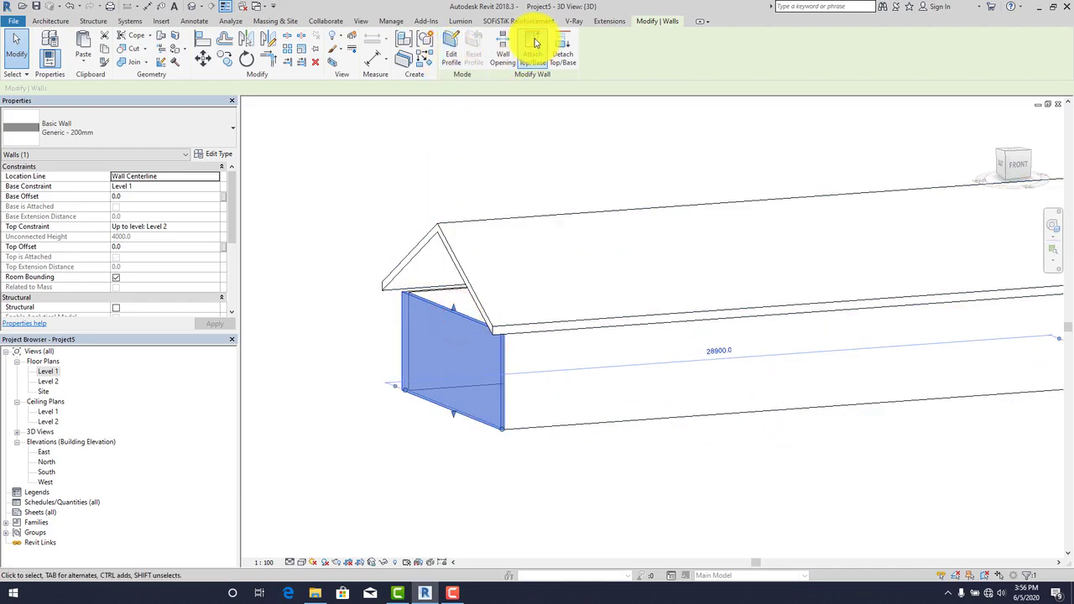
click(533, 41)
click(443, 242)
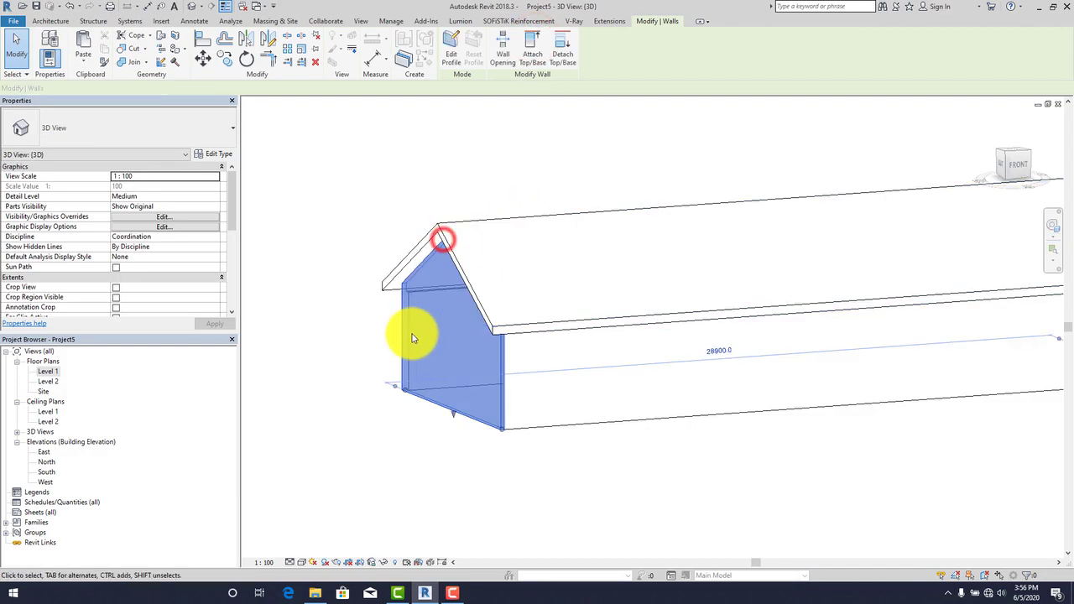
click(566, 173)
scroll(482, 359, down, 4)
shift+middle_drag(688, 402, 690, 492)
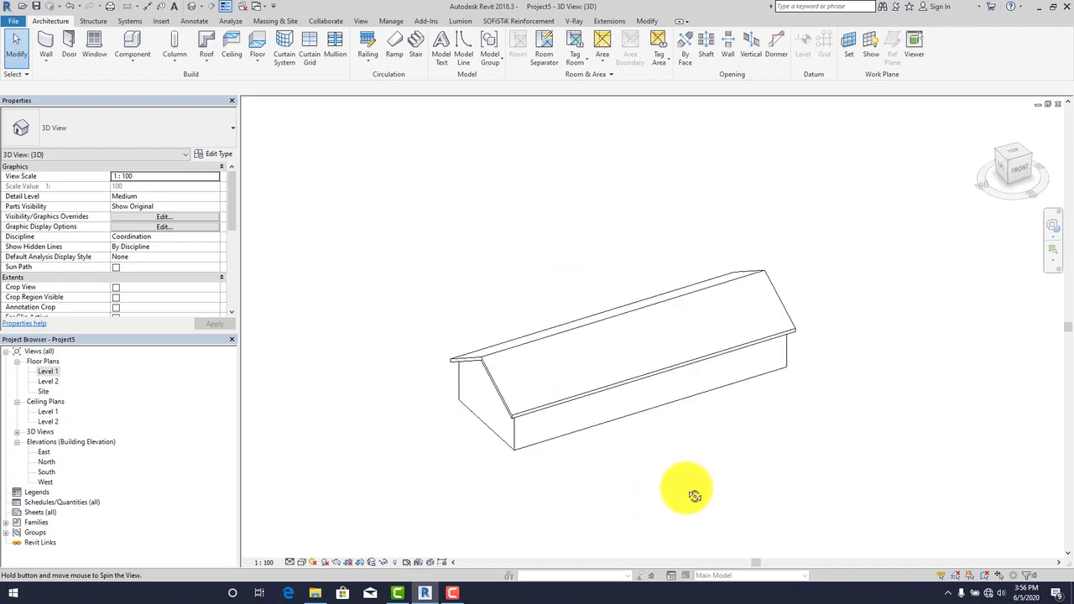
key(ctrl+Tab)
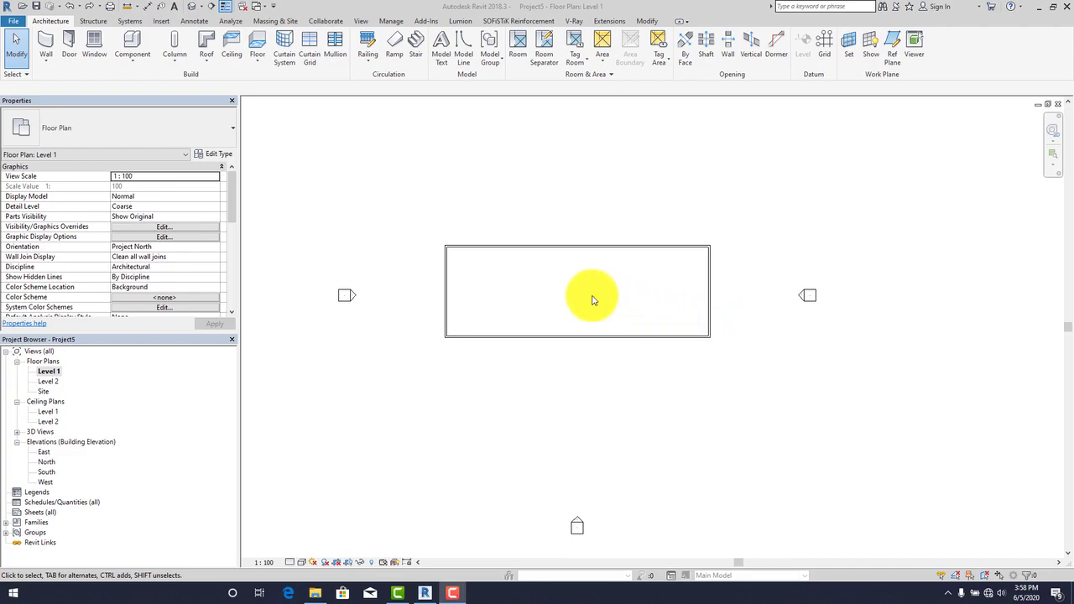
Draw a rectangular Level 2 footprint over the walls and finish the hipped roof
click(203, 44)
click(538, 323)
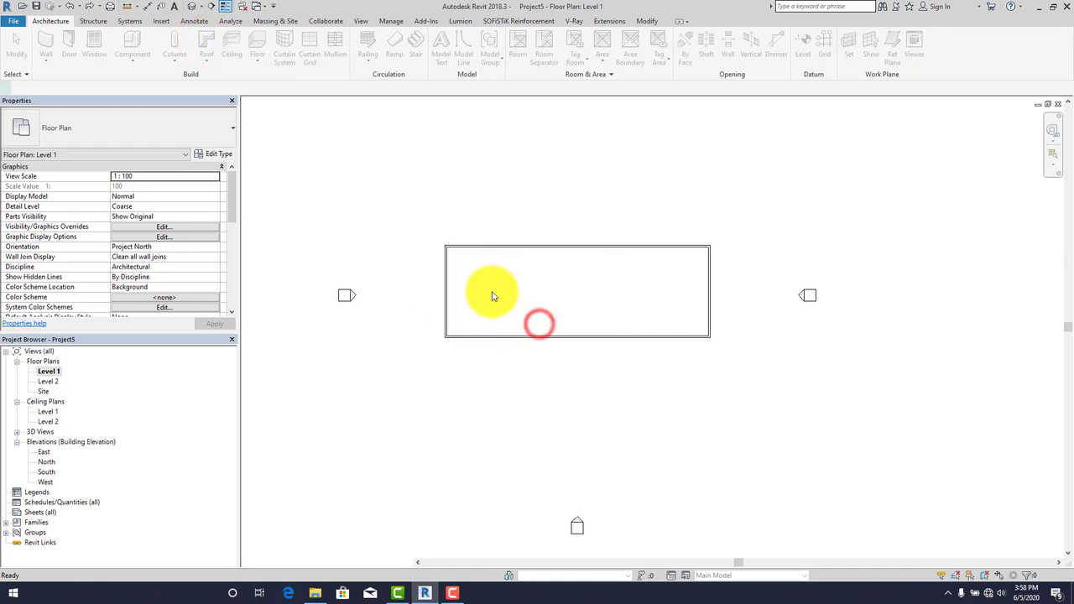
click(542, 38)
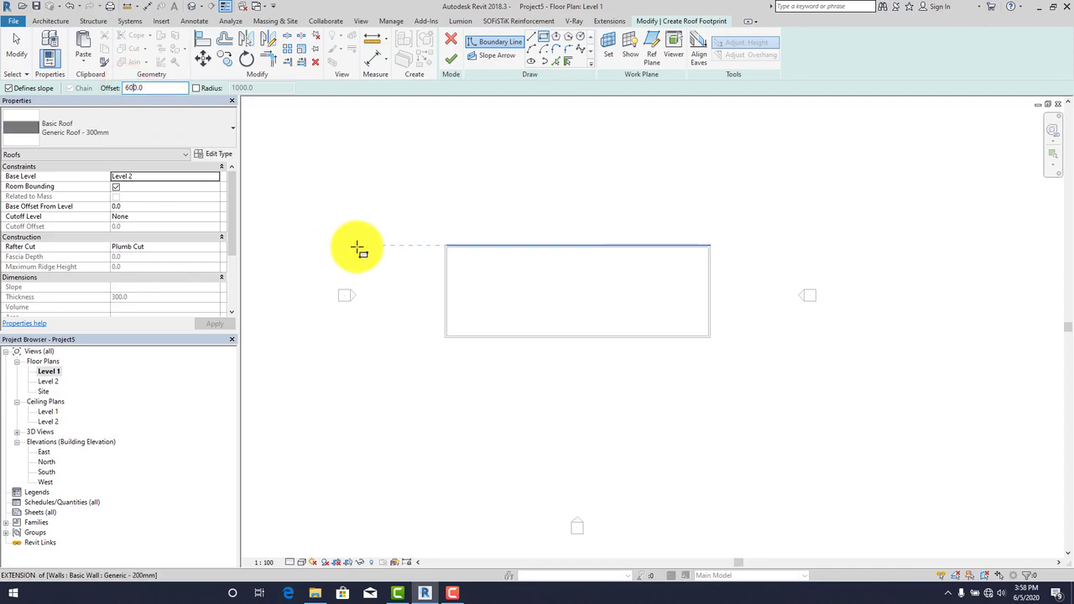
scroll(451, 249, up, 3)
click(438, 239)
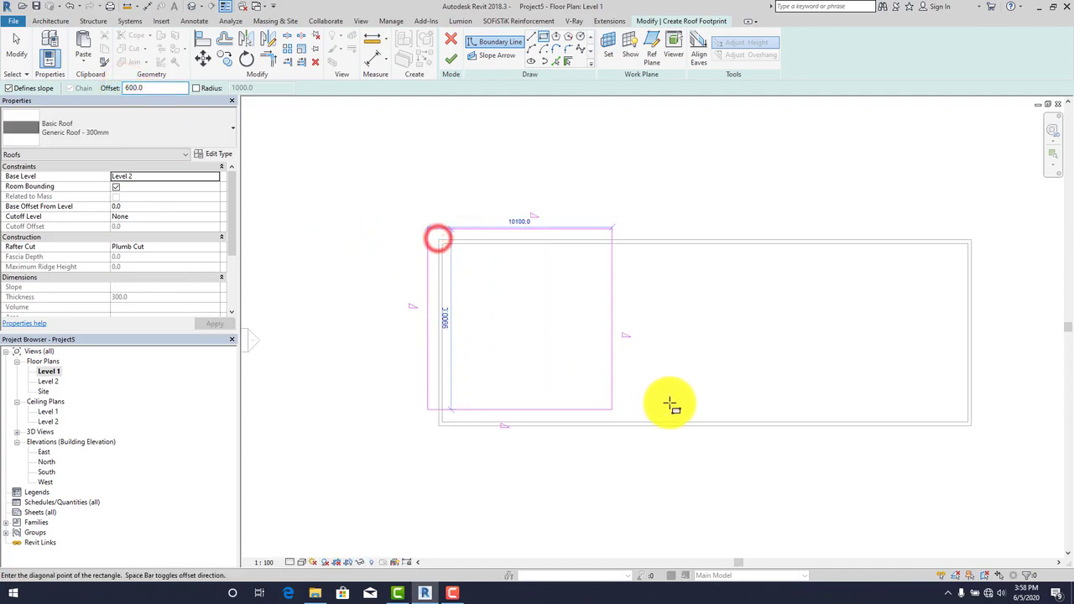
click(972, 428)
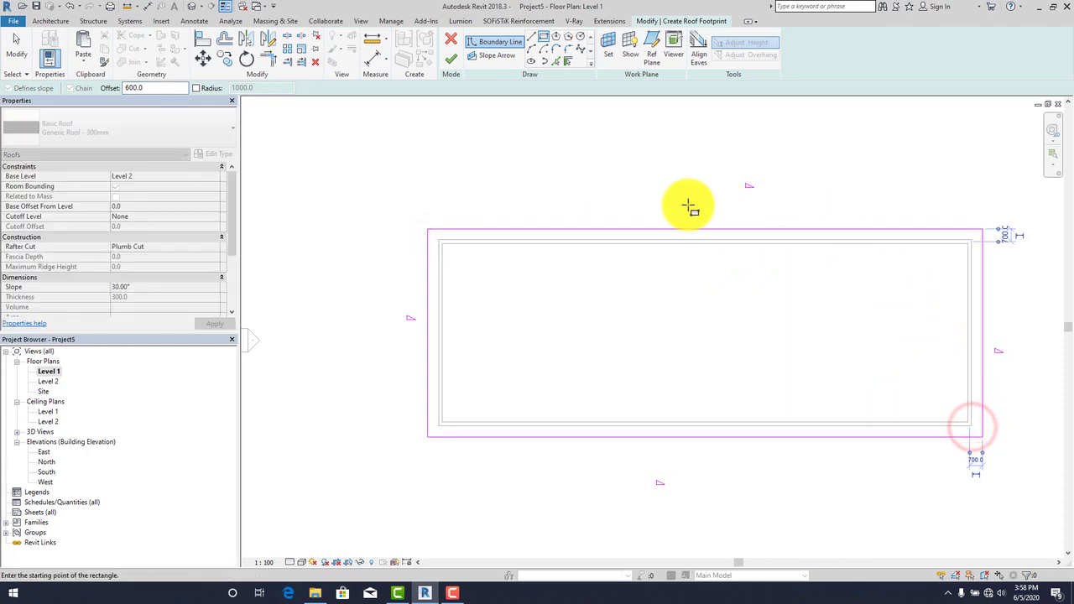
click(452, 61)
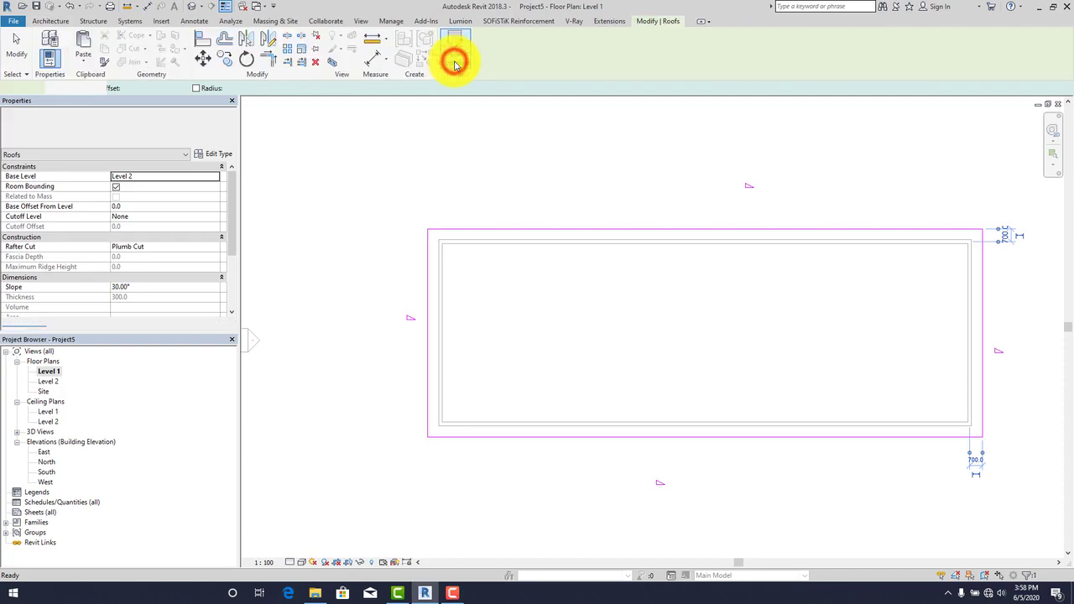
View the hipped roof in the default 3D view and orbit around it
middle_drag(589, 283, 503, 243)
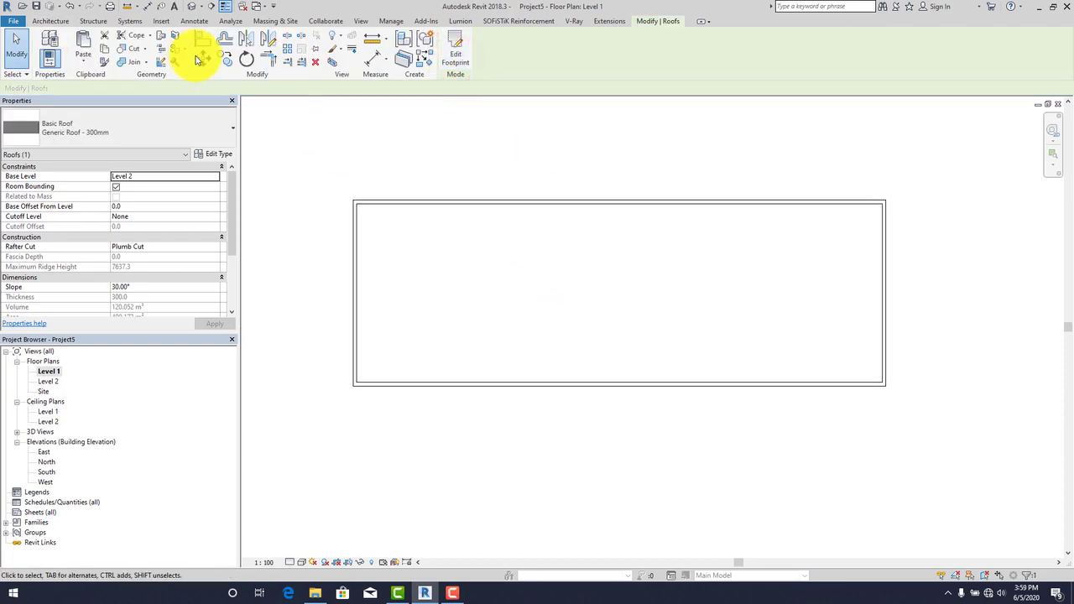
click(191, 8)
click(687, 378)
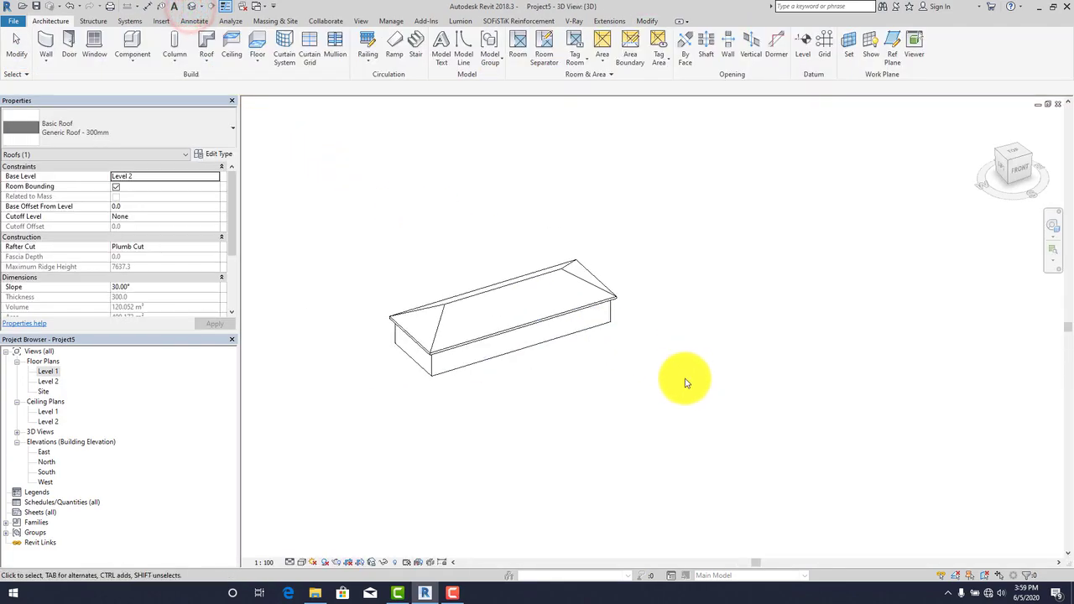
shift+middle_drag(592, 411, 698, 291)
scroll(743, 362, up, 4)
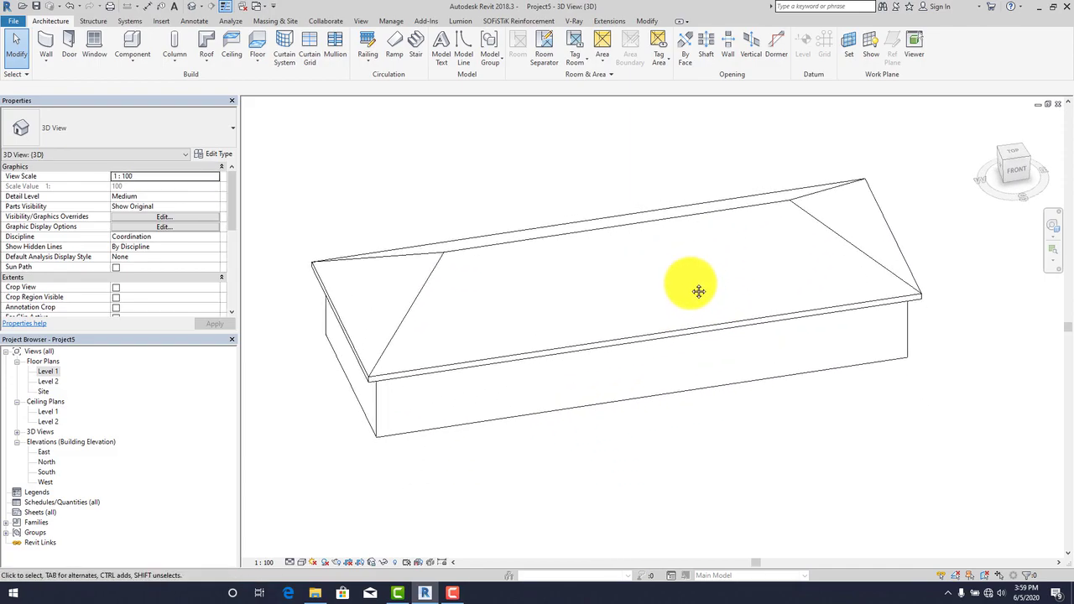
Select the roof and try setting a Cutoff Level, dismissing the resulting error
click(647, 223)
shift+middle_drag(755, 427, 770, 400)
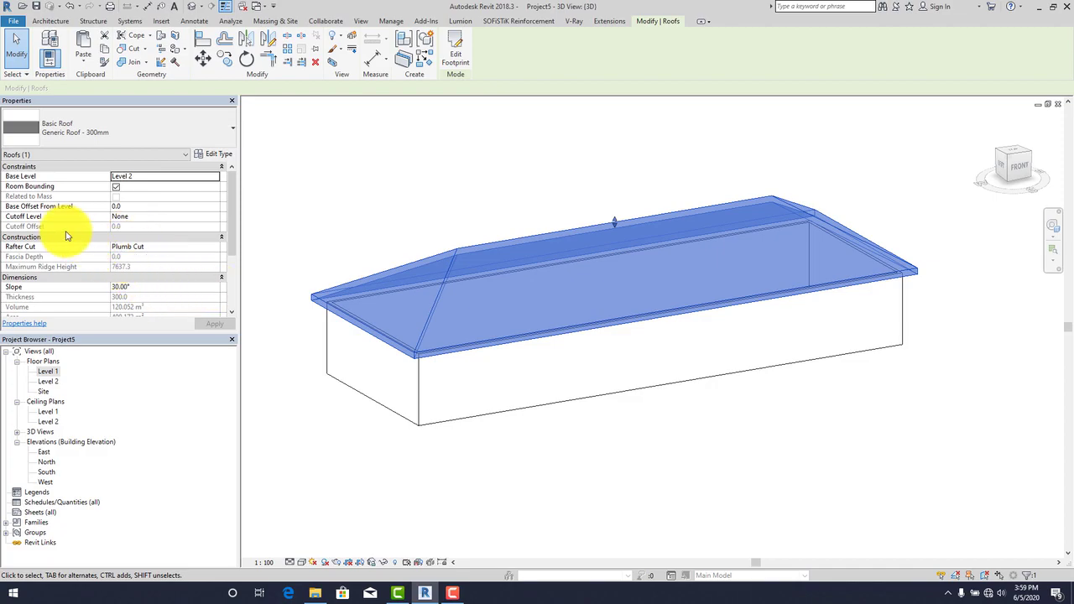
click(134, 216)
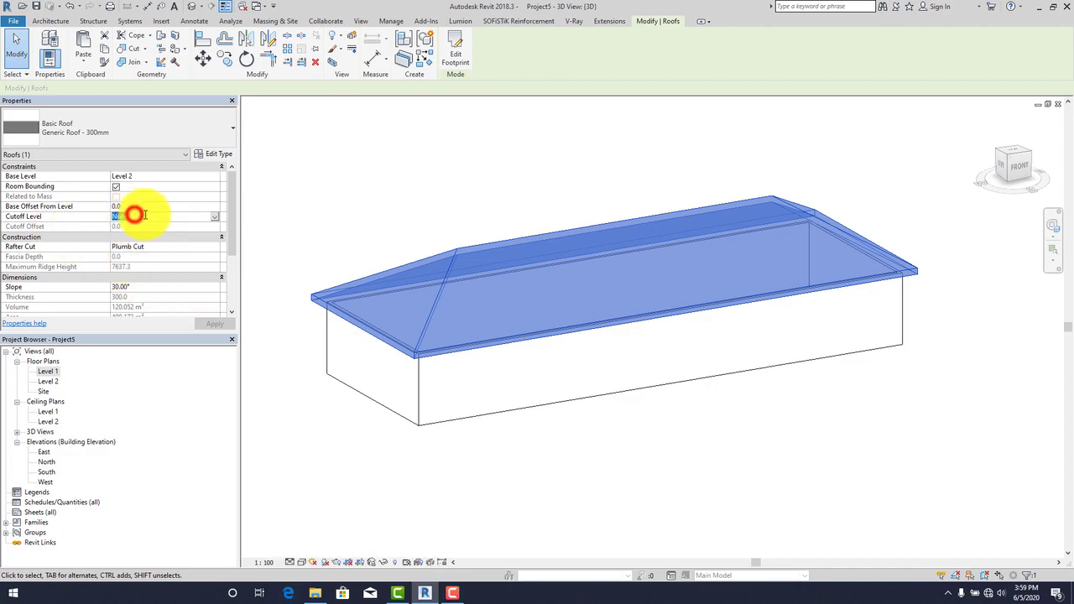
click(215, 218)
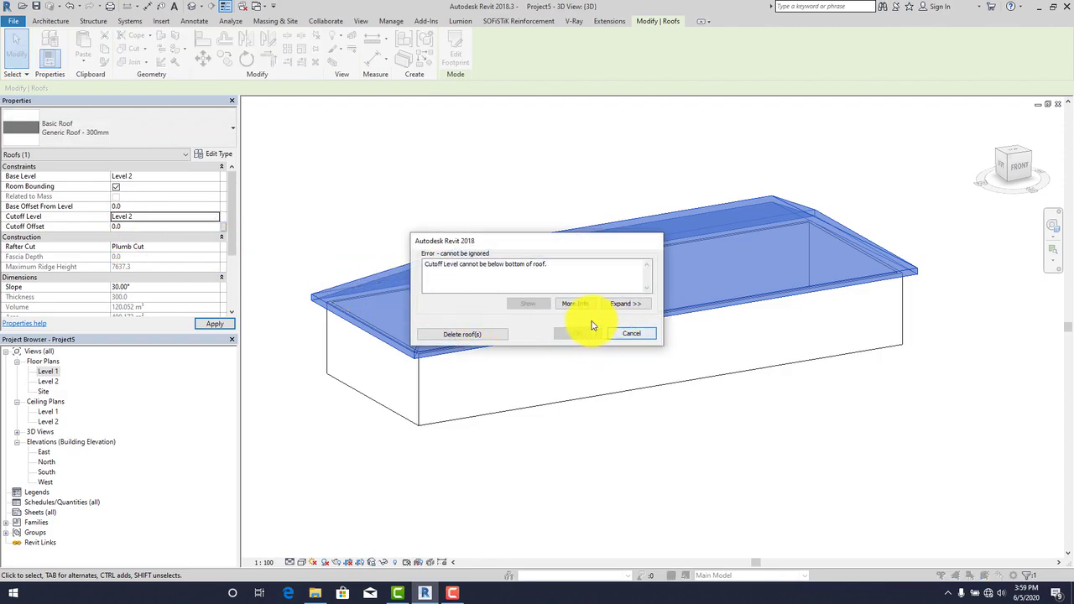
click(620, 336)
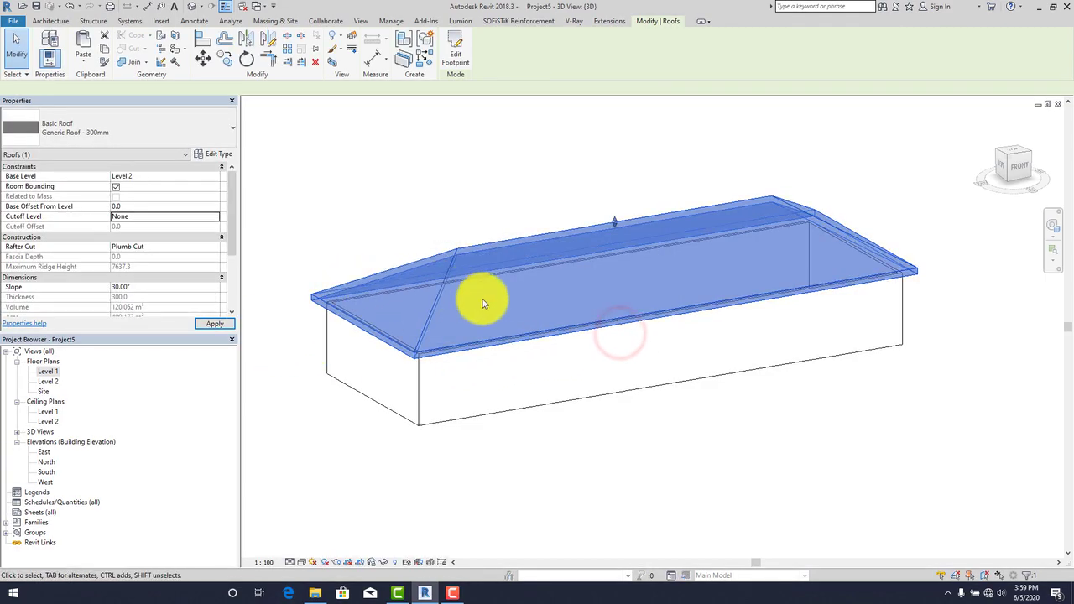
scroll(440, 285, up, 2)
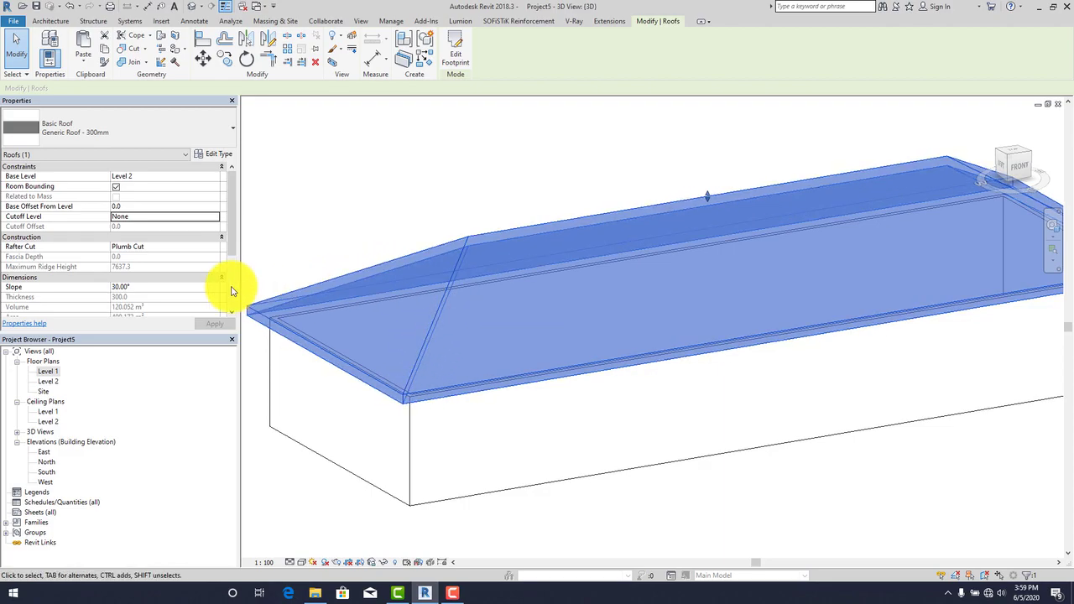
Set the roof's Cutoff Level to Level 2 with a 1000 Cutoff Offset
click(201, 216)
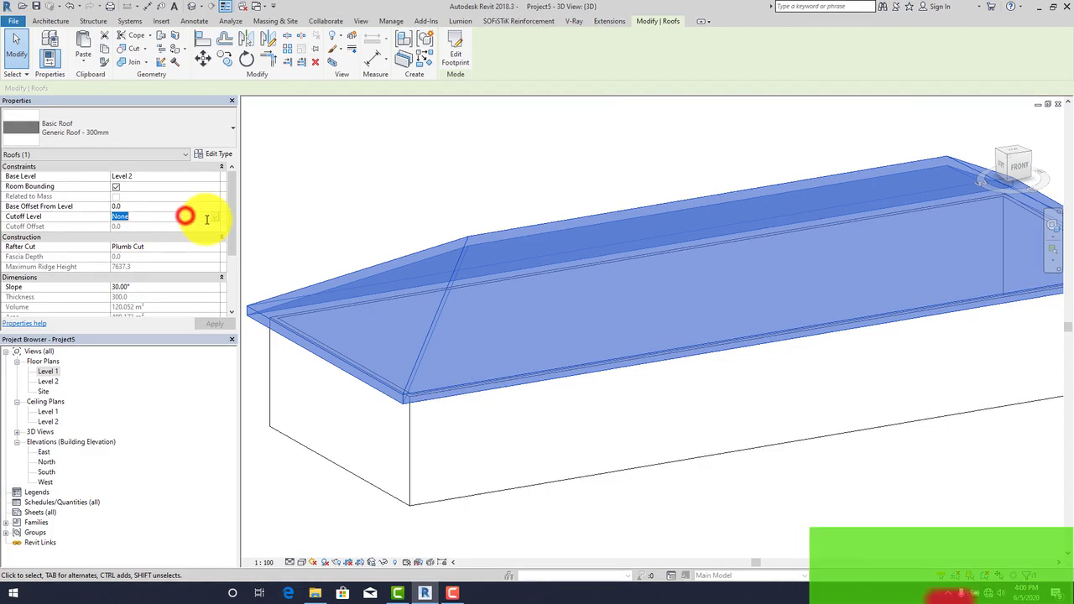
click(126, 242)
click(124, 226)
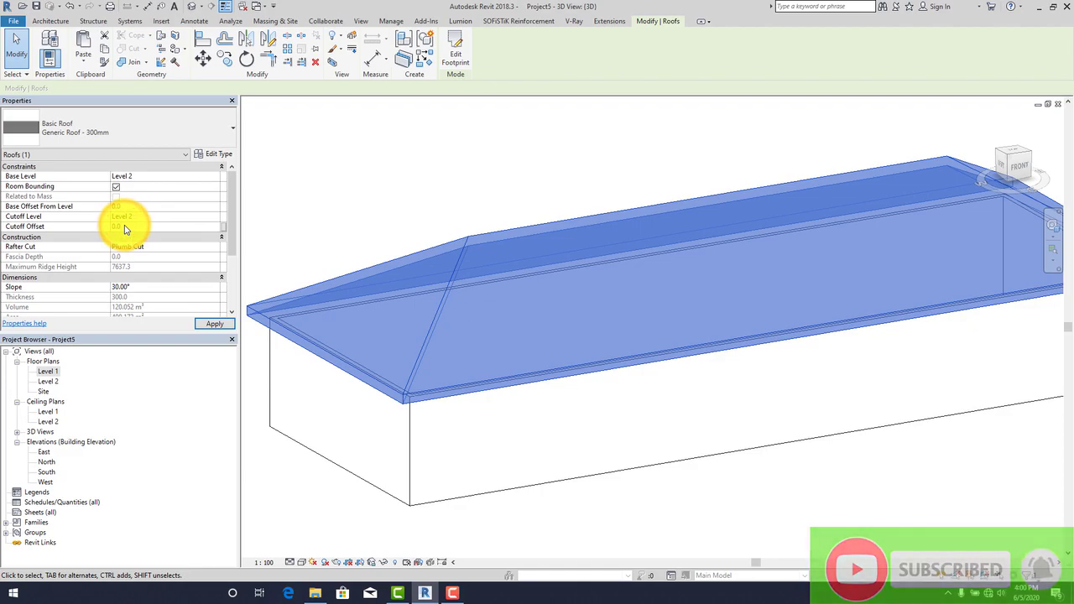
text(1000)
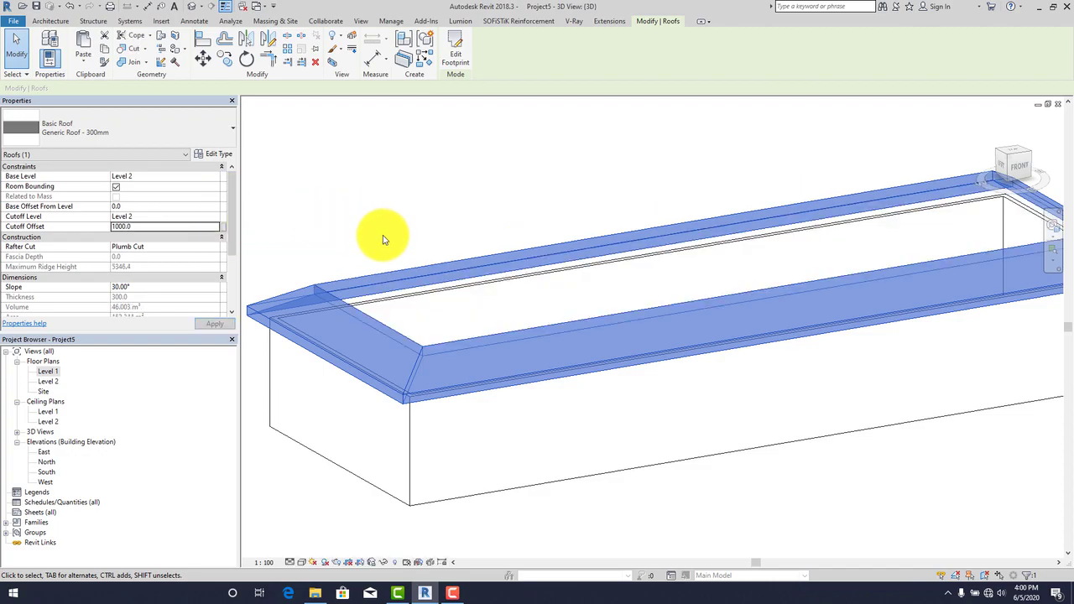
scroll(629, 266, down, 2)
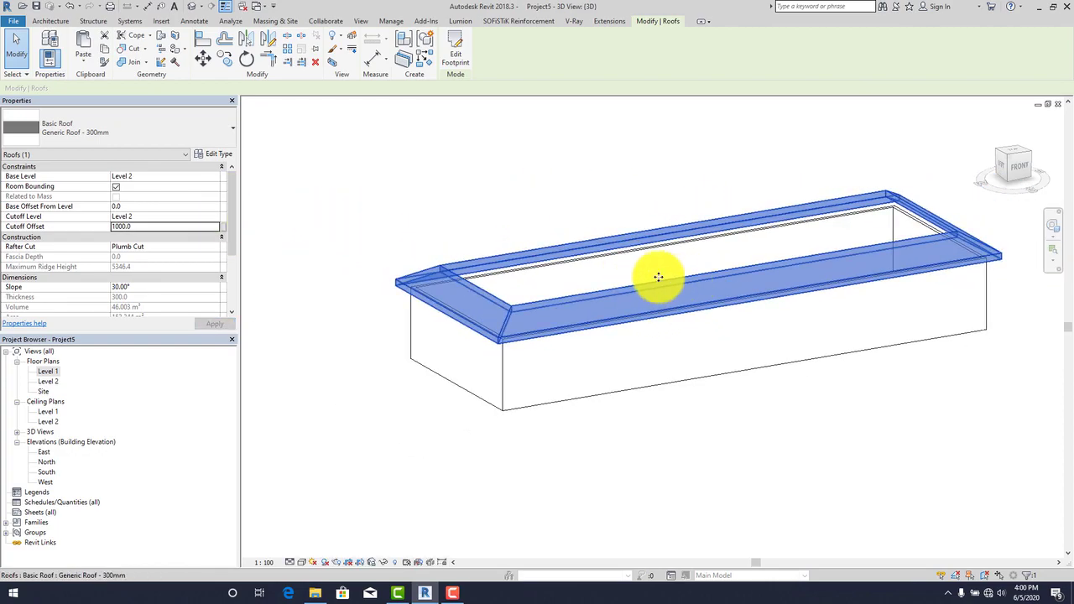
click(522, 215)
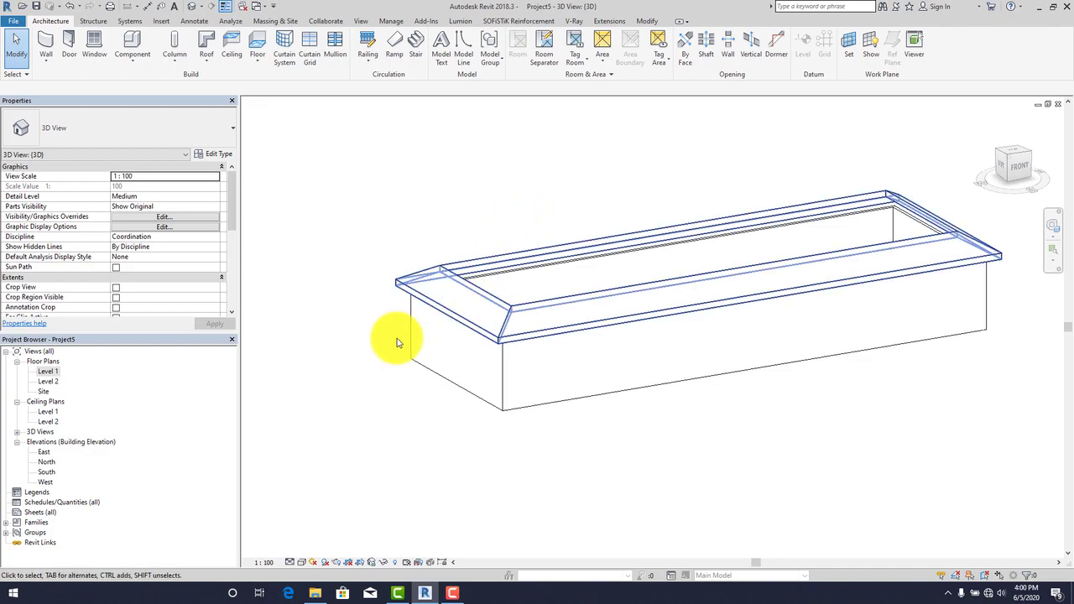
double_click(54, 383)
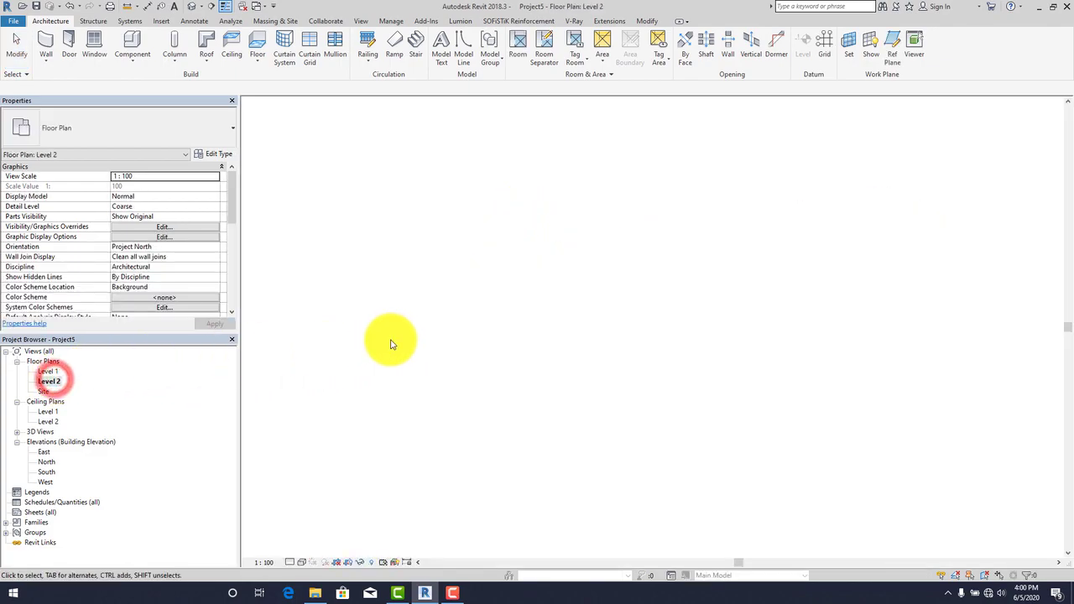
Start a Roof by Footprint with the Line tool and draw the opening's left edge
ctrl+scroll(486, 319, down, 3)
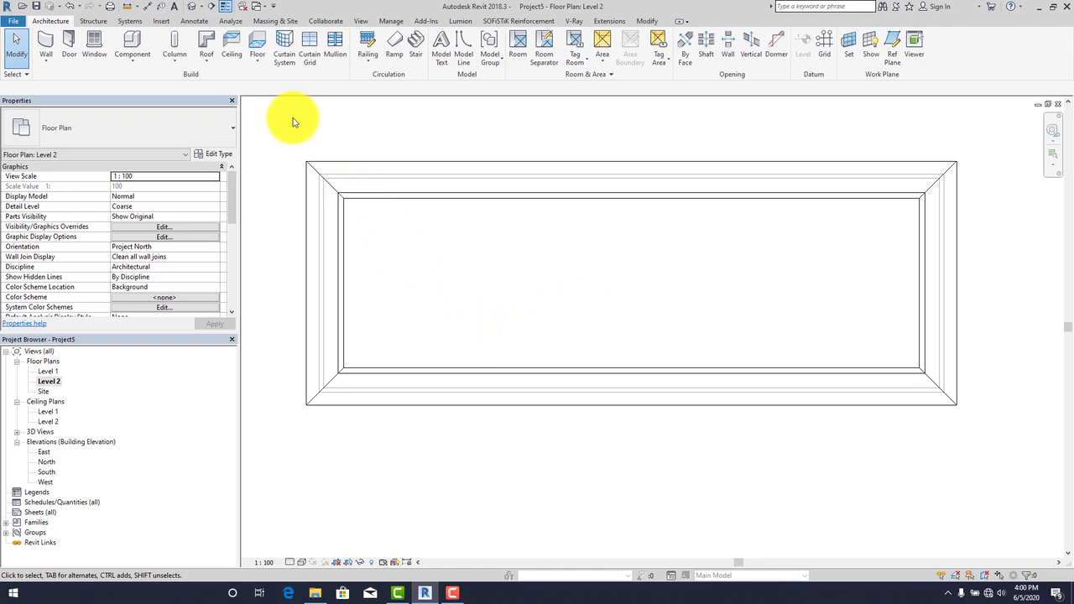
click(206, 42)
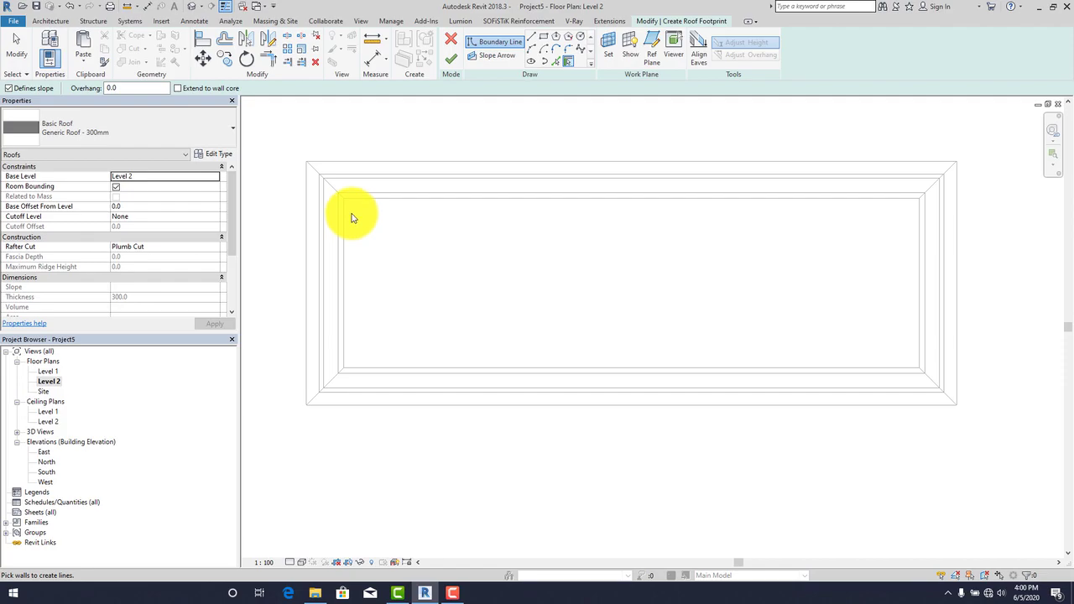
click(532, 41)
scroll(343, 201, up, 4)
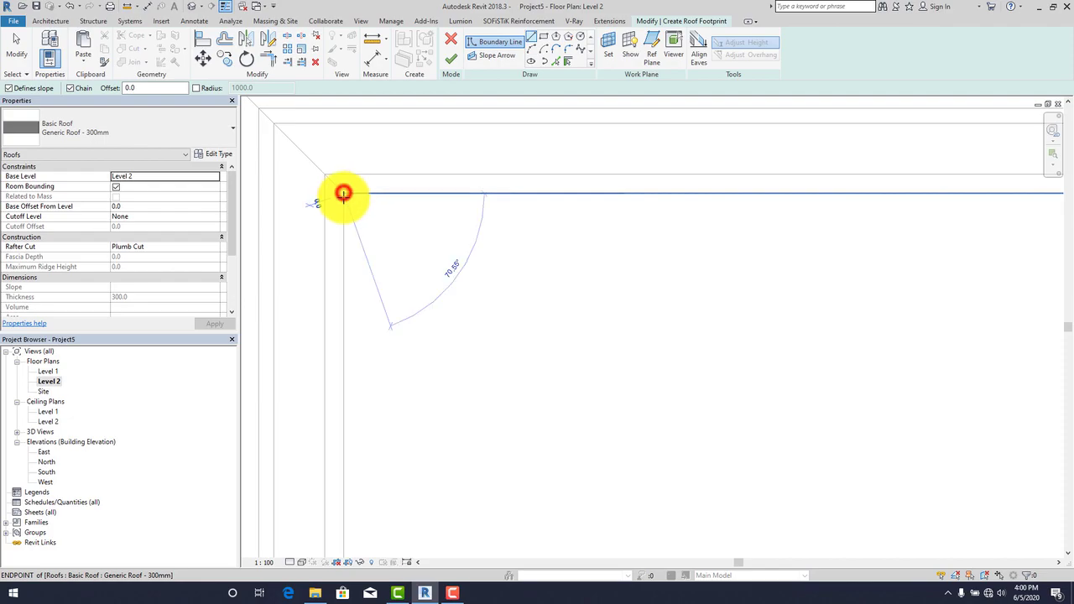
click(343, 193)
middle_drag(343, 492, 487, 156)
scroll(472, 295, up, 5)
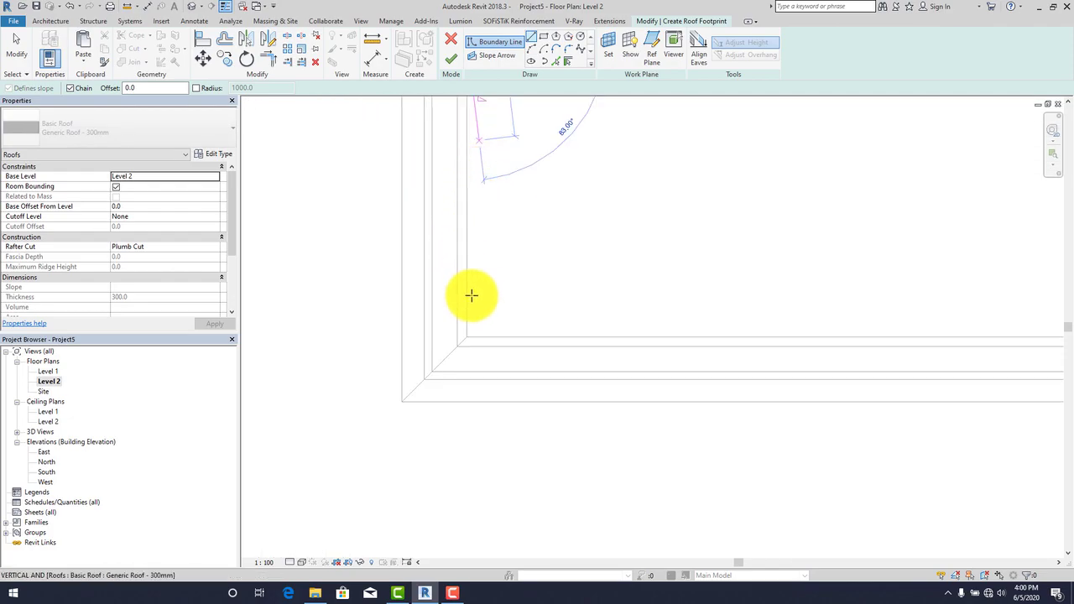
click(462, 376)
Draw the bottom, right and top edges along the cut opening to close the rectangle
middle_drag(643, 378, 347, 417)
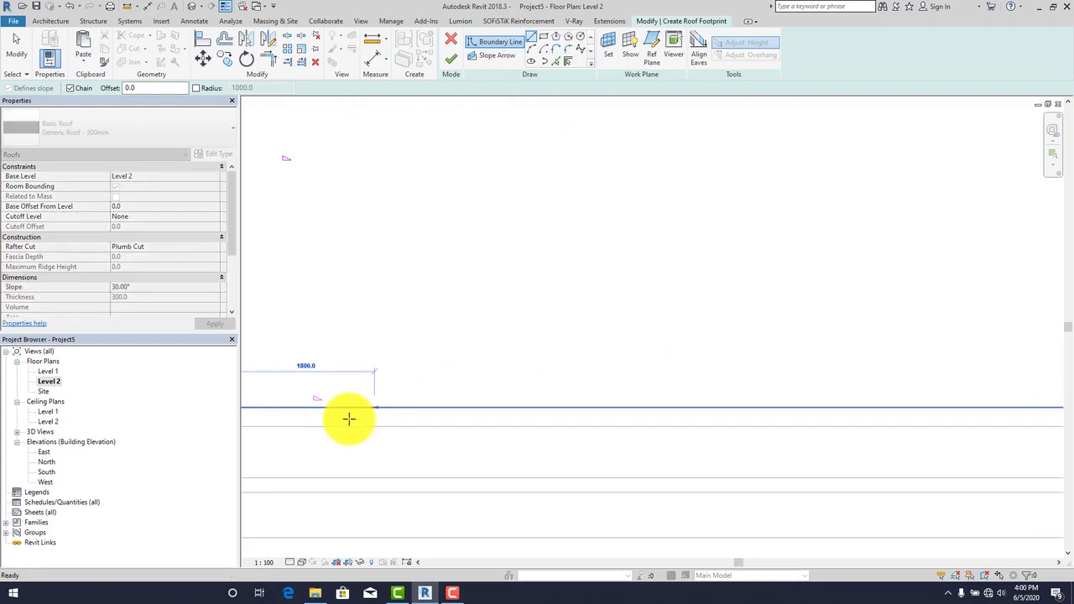
scroll(604, 425, down, 5)
middle_drag(647, 406, 548, 403)
scroll(759, 407, up, 4)
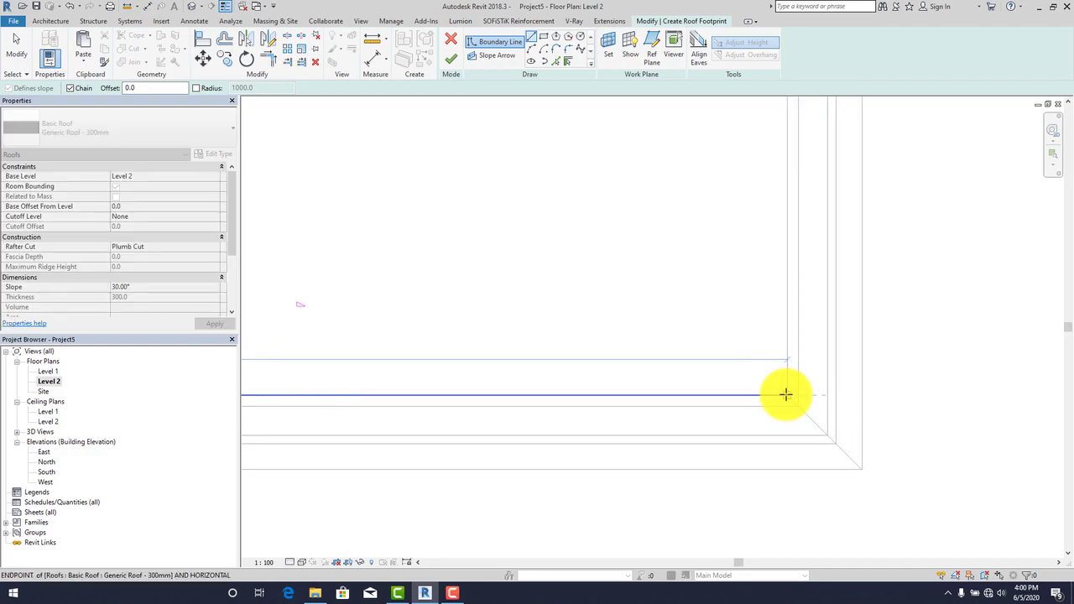
click(785, 394)
middle_drag(777, 300, 803, 498)
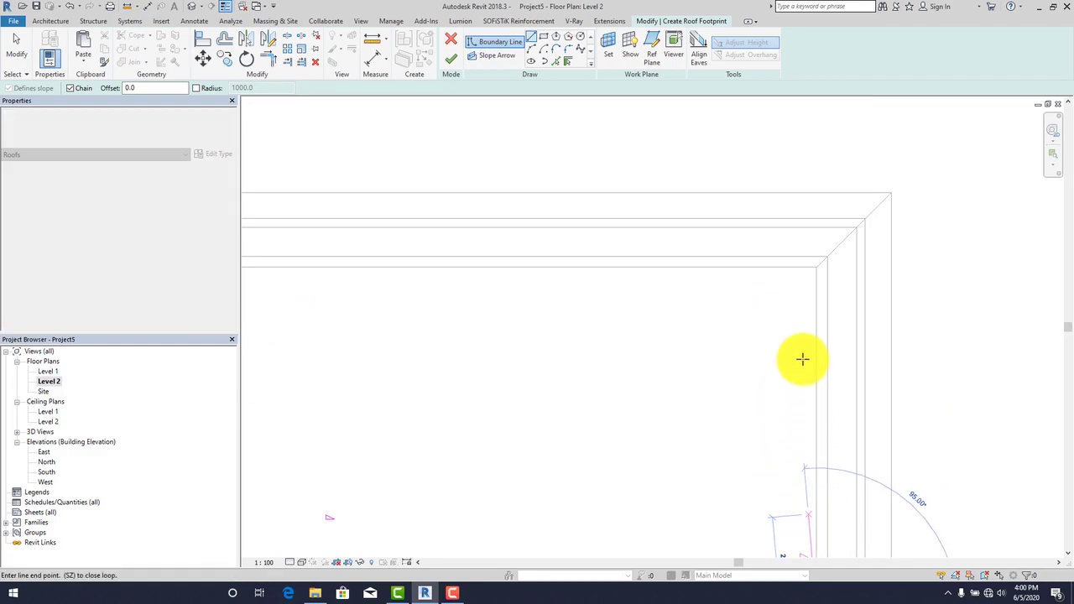
scroll(812, 280, up, 1)
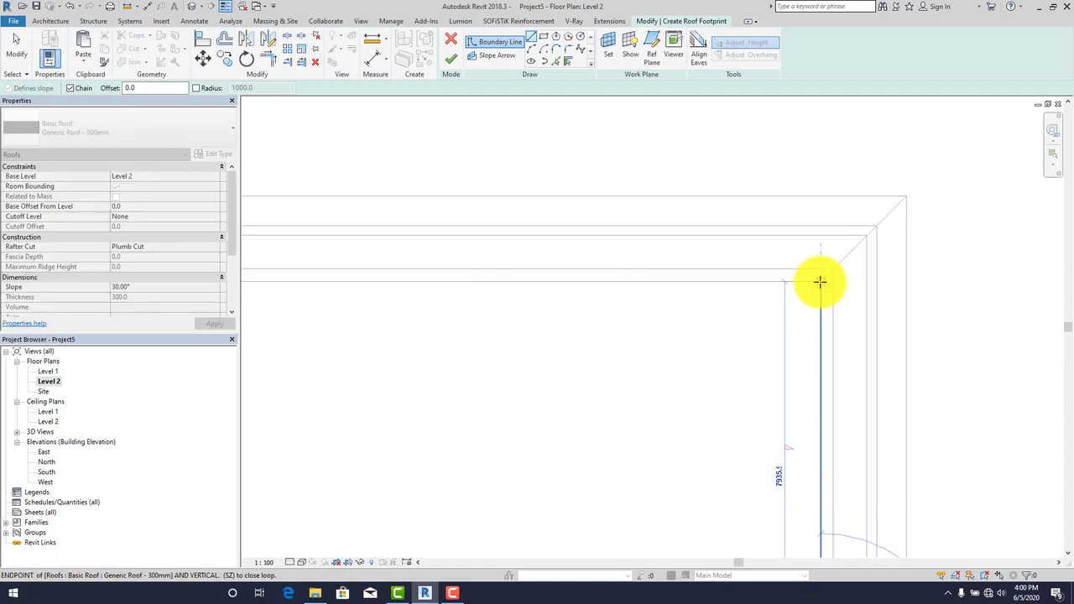
click(820, 282)
middle_drag(563, 292, 906, 233)
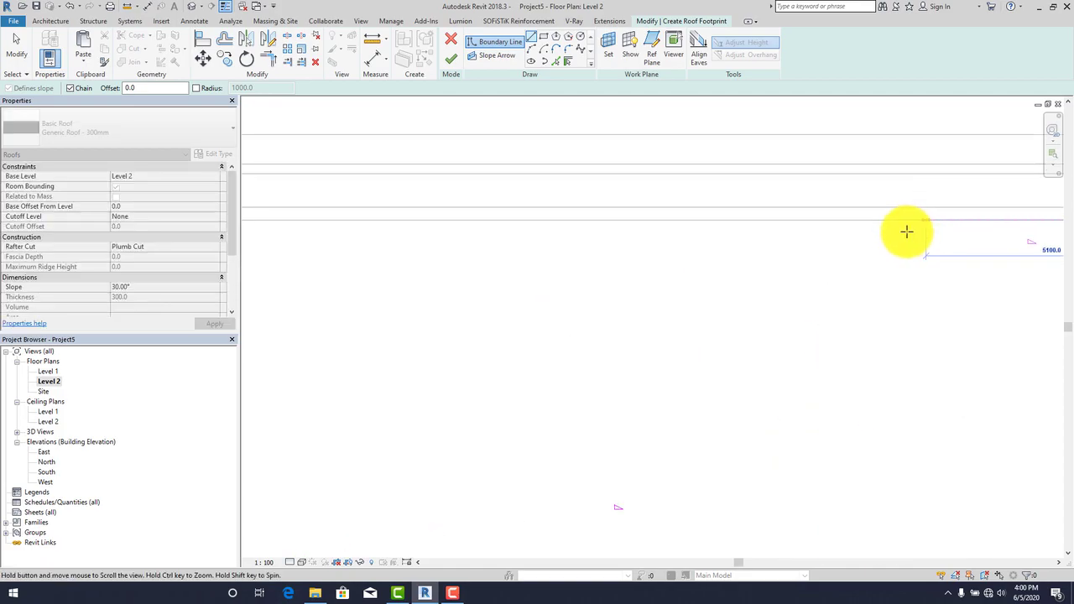
scroll(621, 245, down, 2)
middle_drag(619, 242, 755, 266)
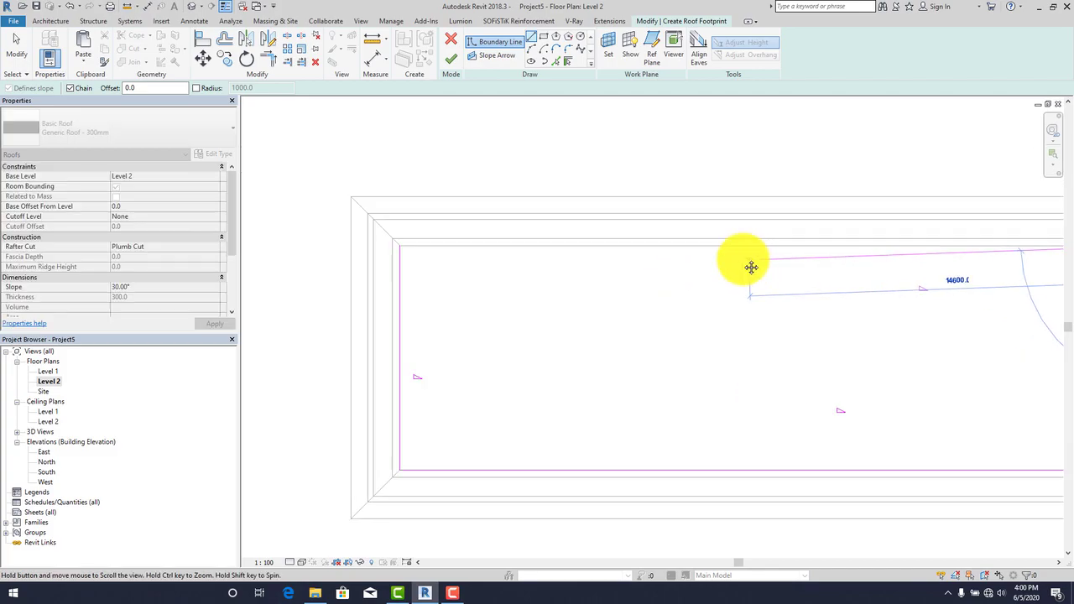
scroll(399, 243, up, 2)
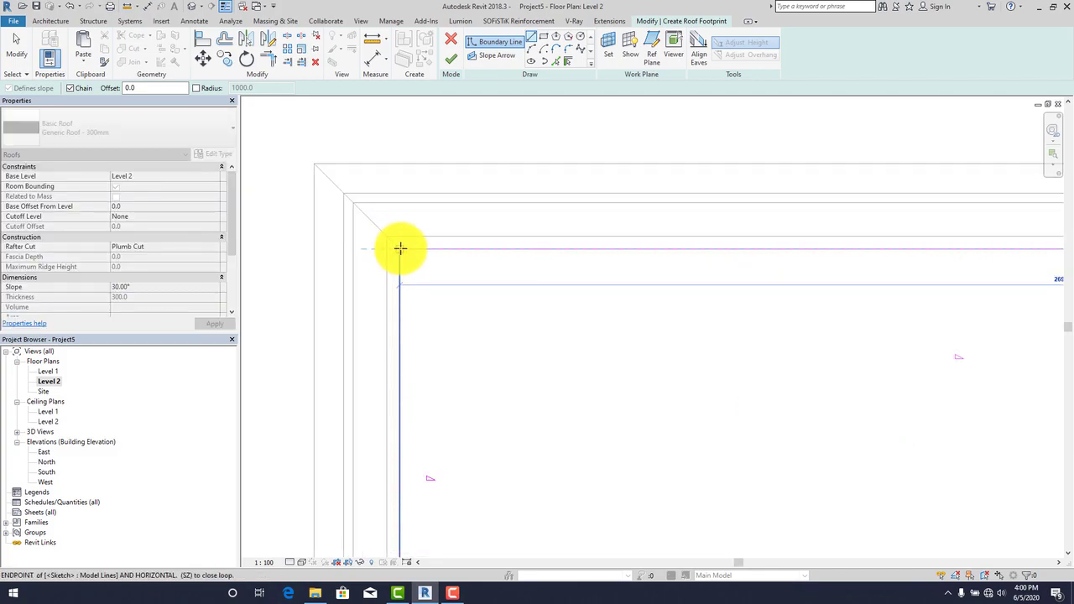
click(399, 248)
scroll(528, 288, down, 2)
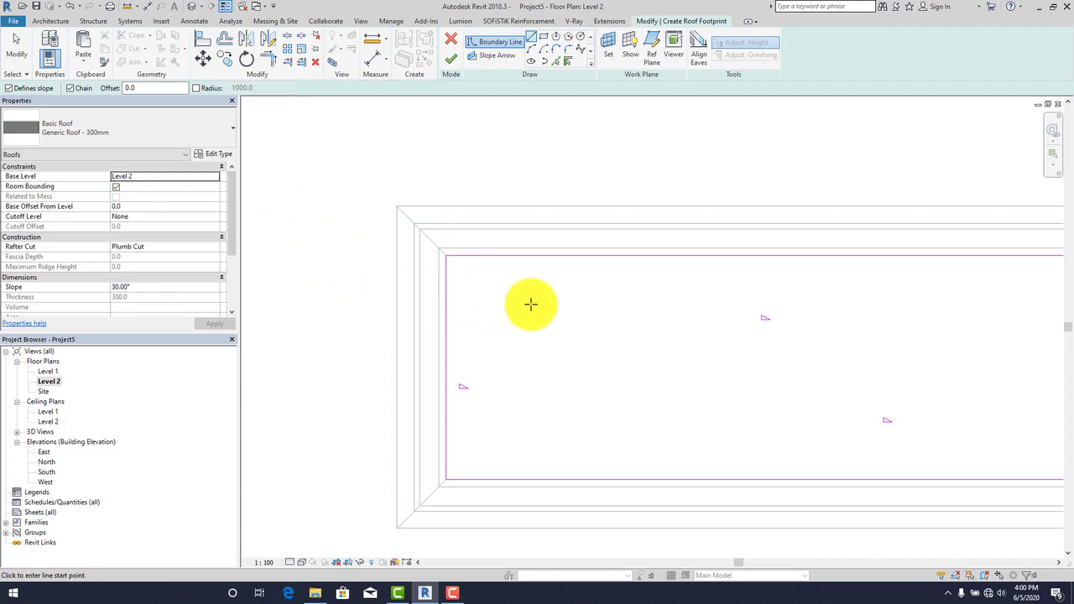
Make the left and right edges non-sloping and finish the roof 1000 above Level 2
key(Escape)
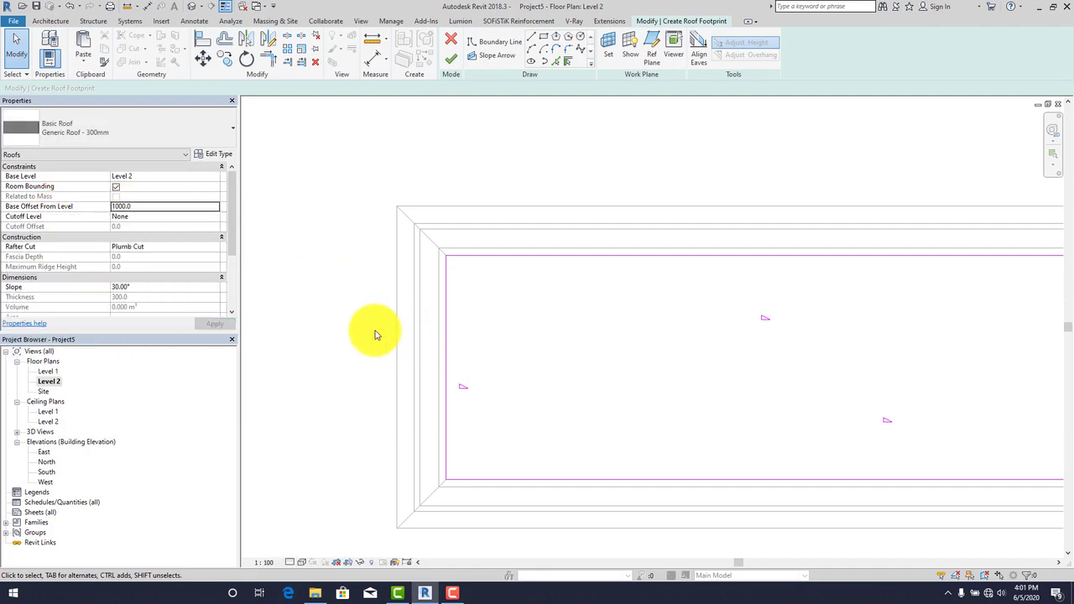
click(446, 348)
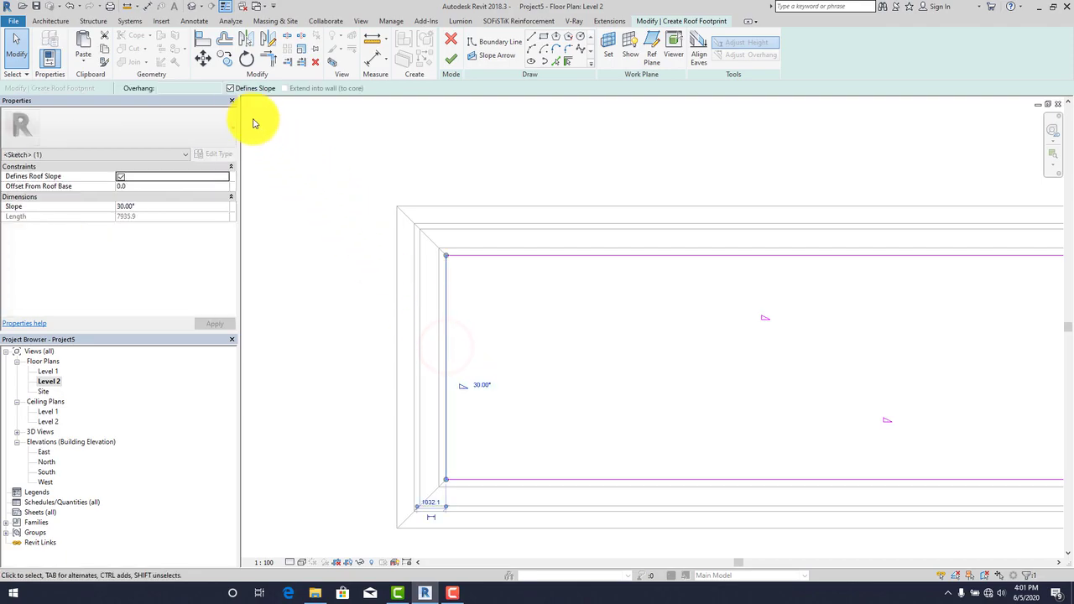
click(230, 89)
scroll(391, 211, down, 3)
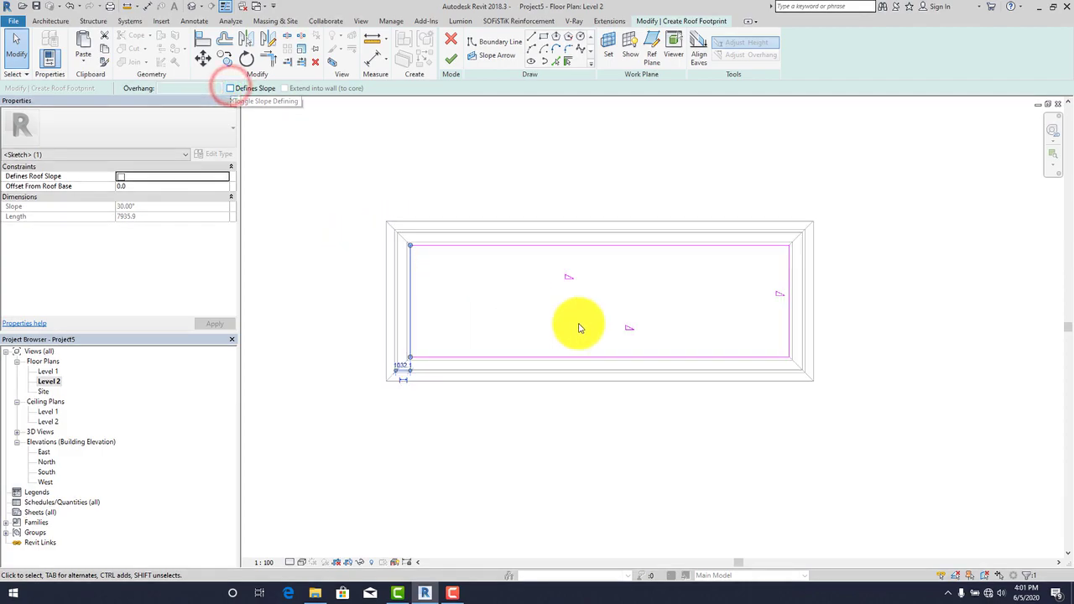
scroll(742, 292, up, 3)
click(742, 290)
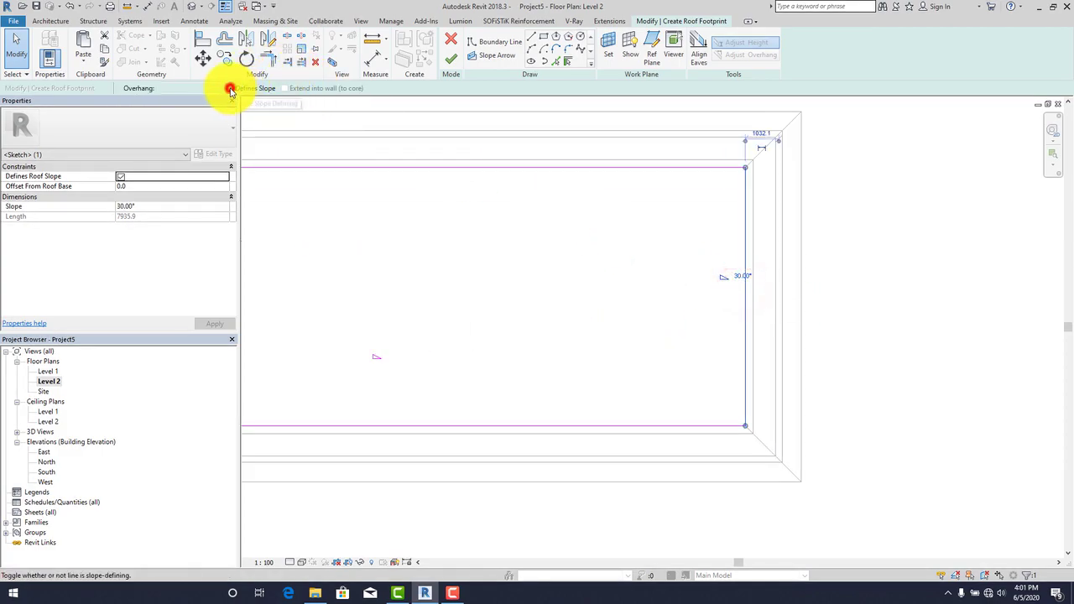
click(449, 64)
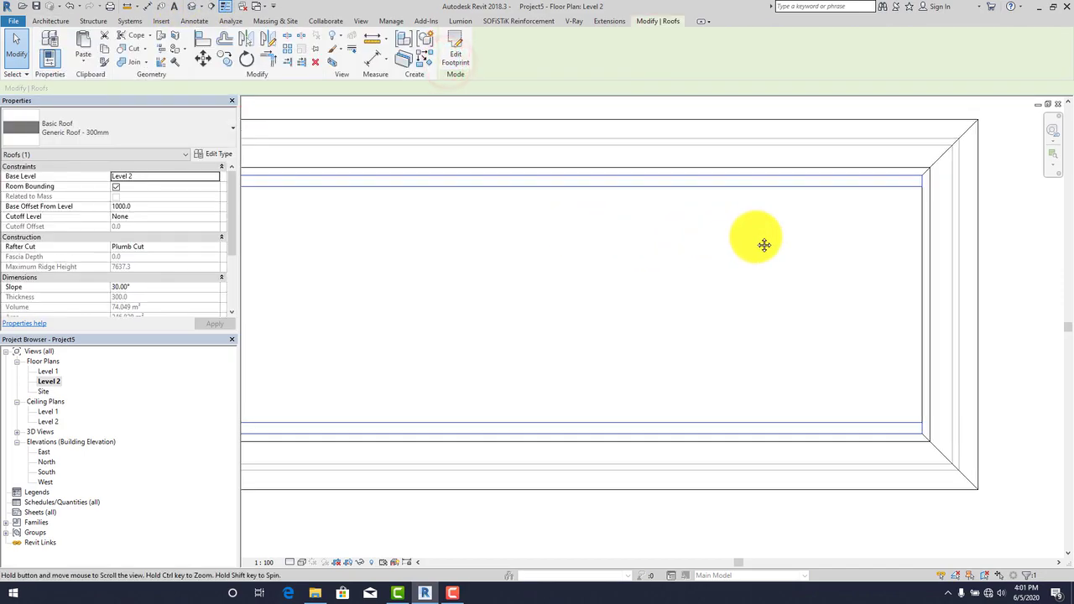
click(192, 9)
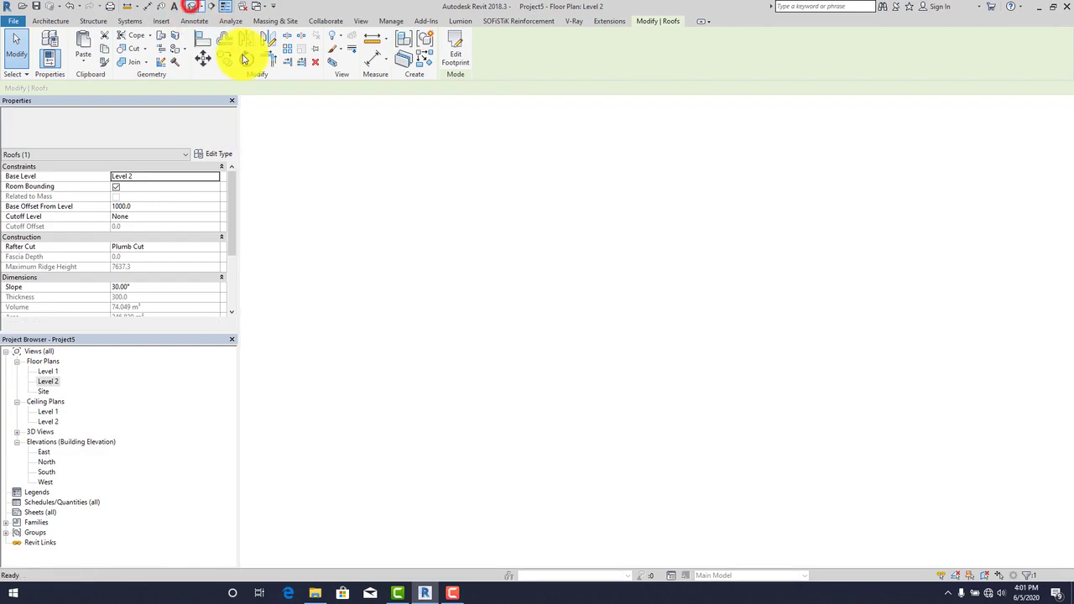
scroll(518, 304, up, 3)
scroll(518, 304, down, 5)
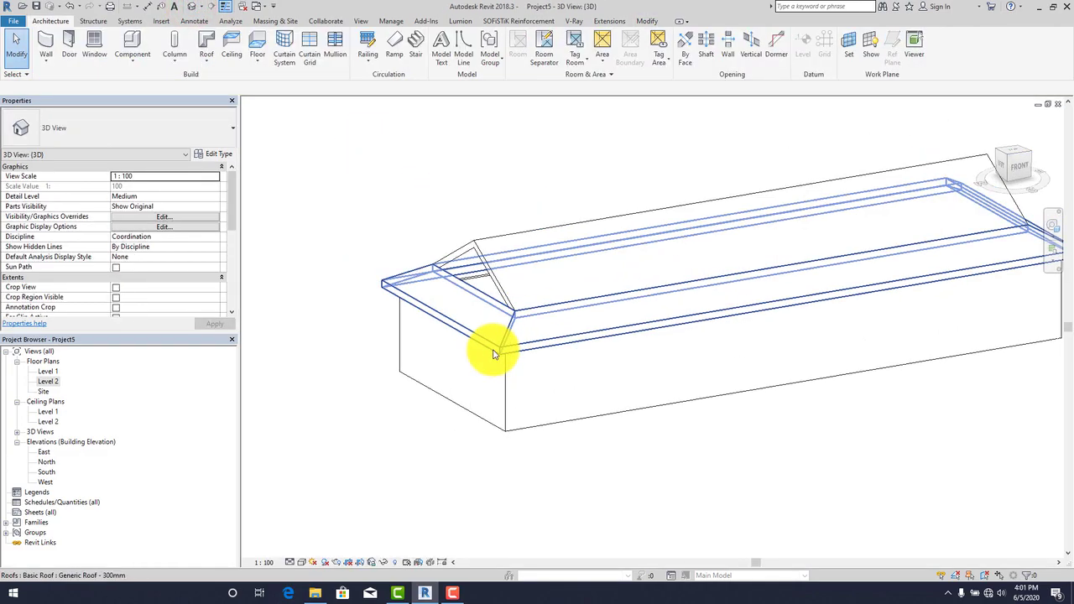
shift+middle_drag(461, 442, 588, 434)
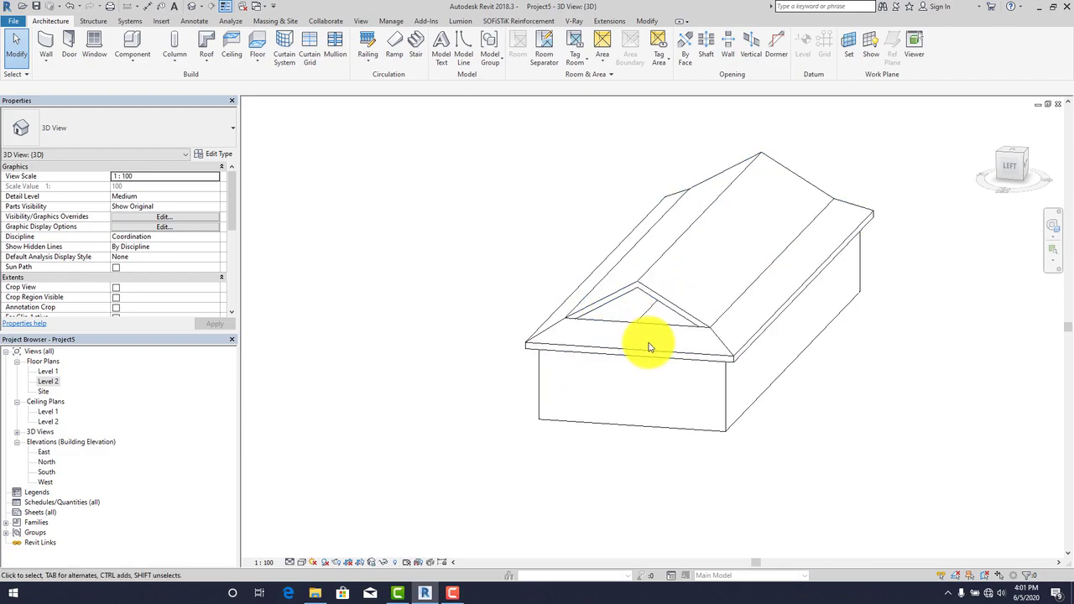
shift+middle_drag(803, 427, 496, 304)
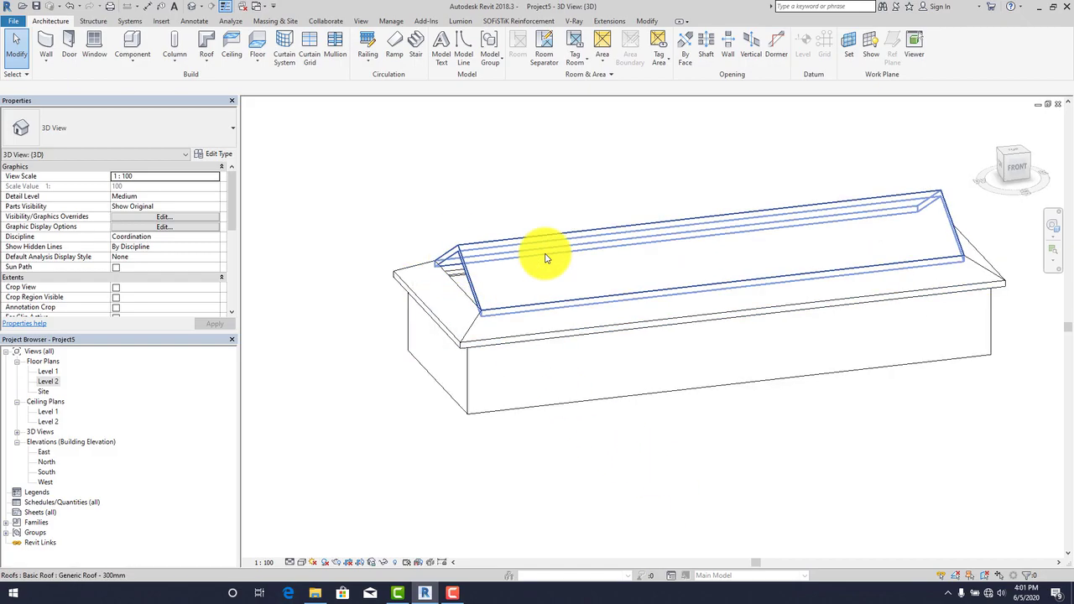
shift+middle_drag(951, 505, 920, 316)
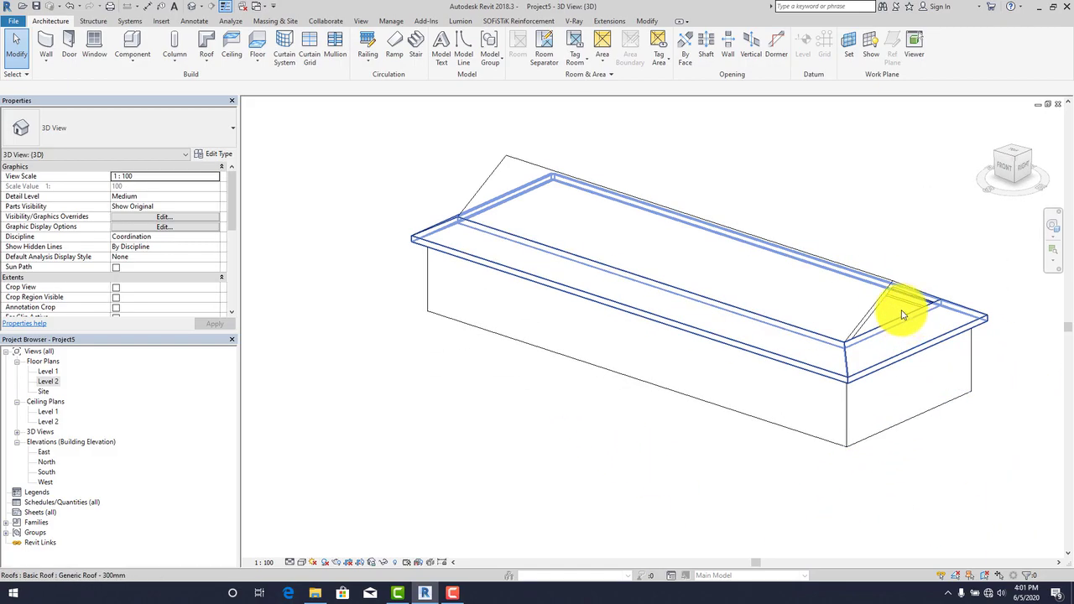
double_click(49, 382)
scroll(330, 364, down, 2)
middle_drag(529, 321, 617, 326)
scroll(455, 360, up, 3)
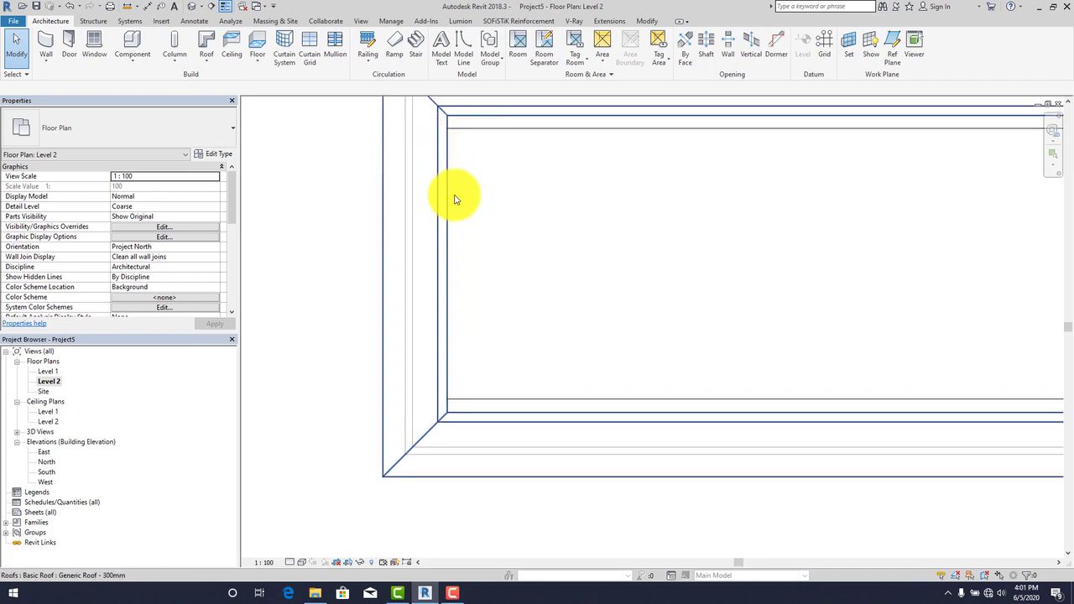
click(44, 42)
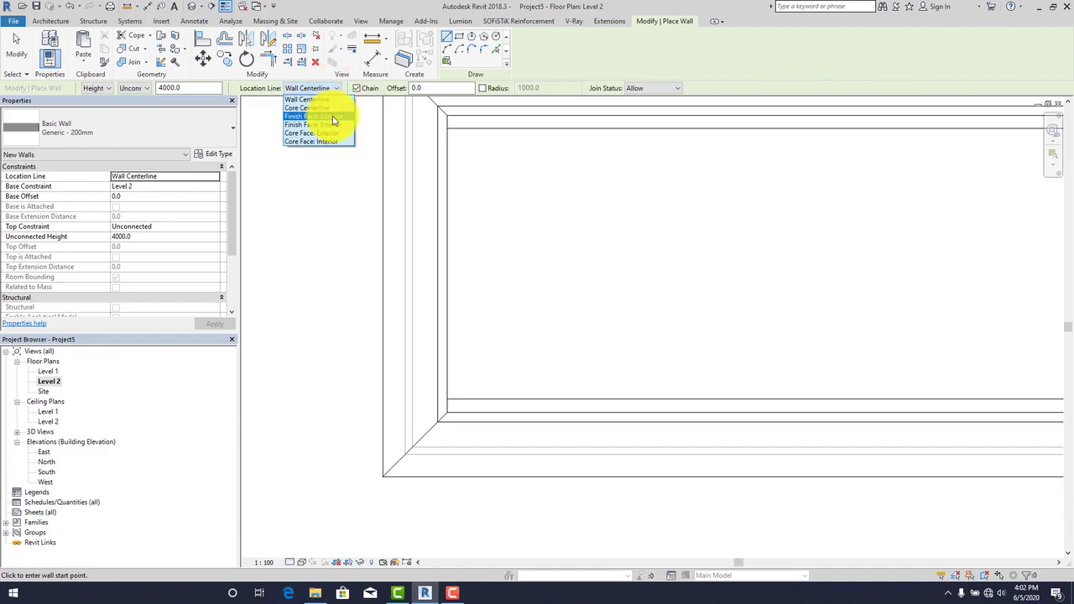
Set Location Line to Finish Face: Exterior and draw a Level 2 wall along the left end
click(333, 116)
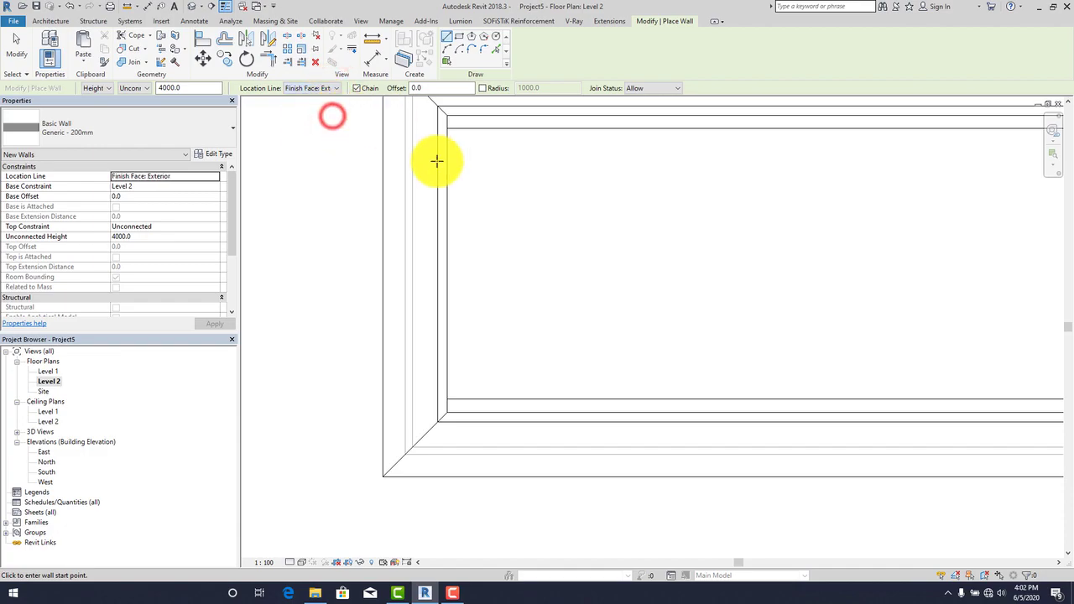
click(445, 411)
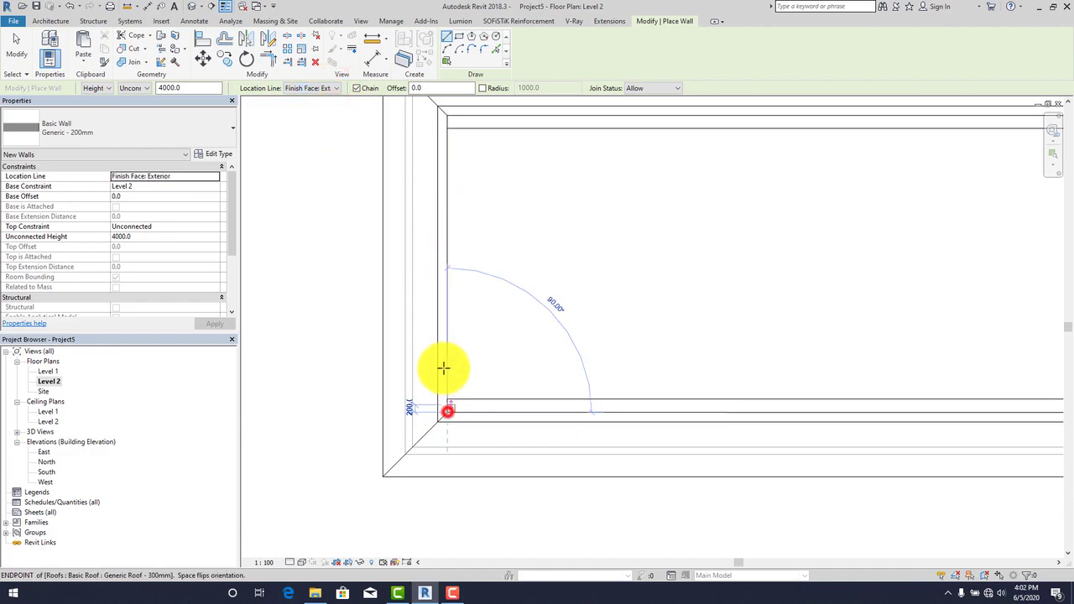
click(447, 117)
scroll(484, 249, down, 3)
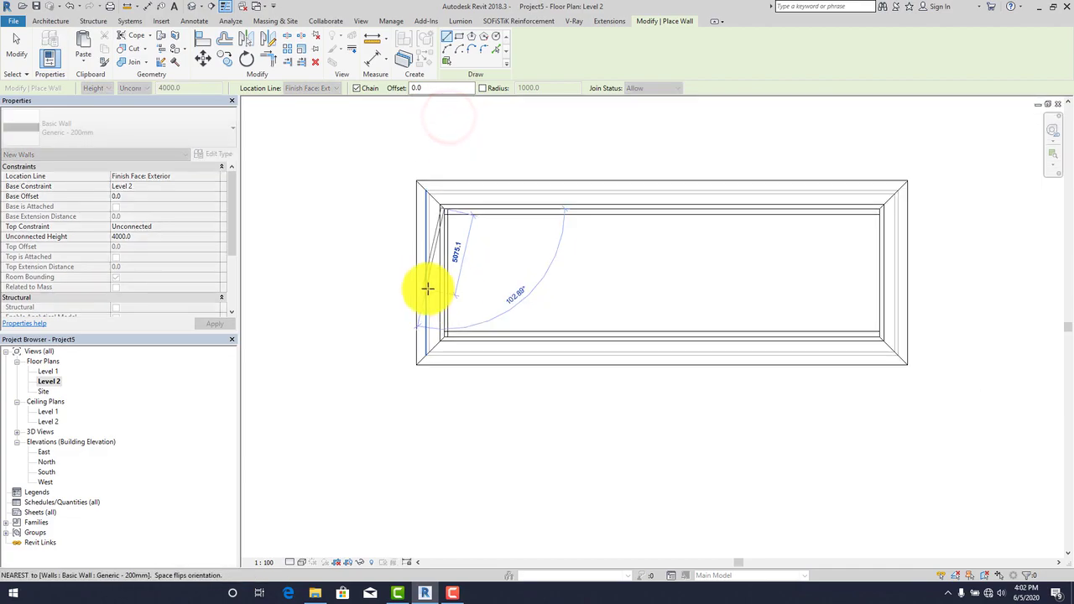
right_click(477, 284)
click(512, 289)
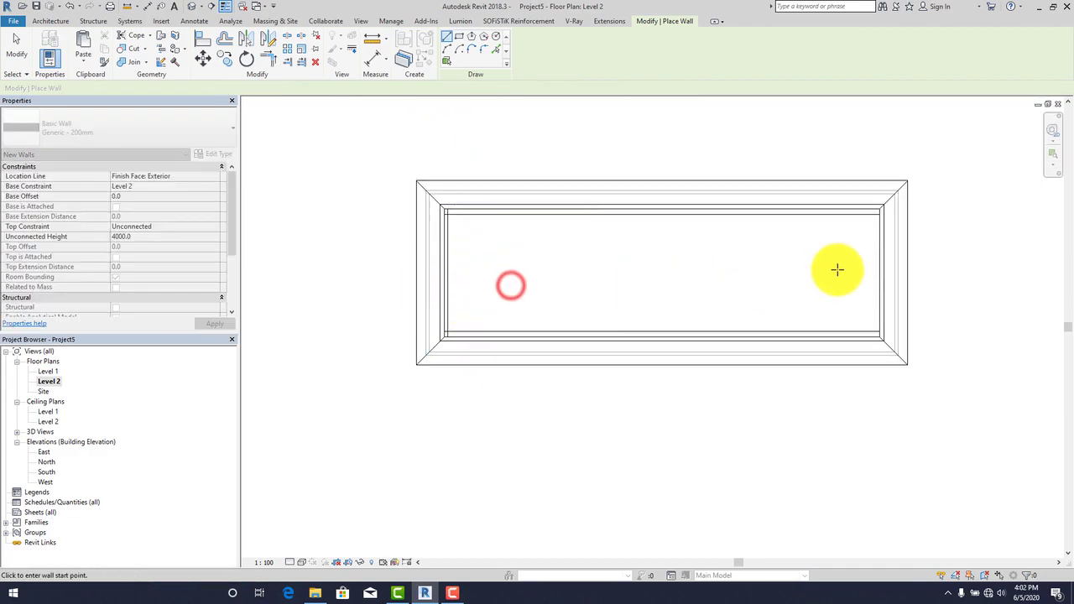
scroll(882, 206, up, 5)
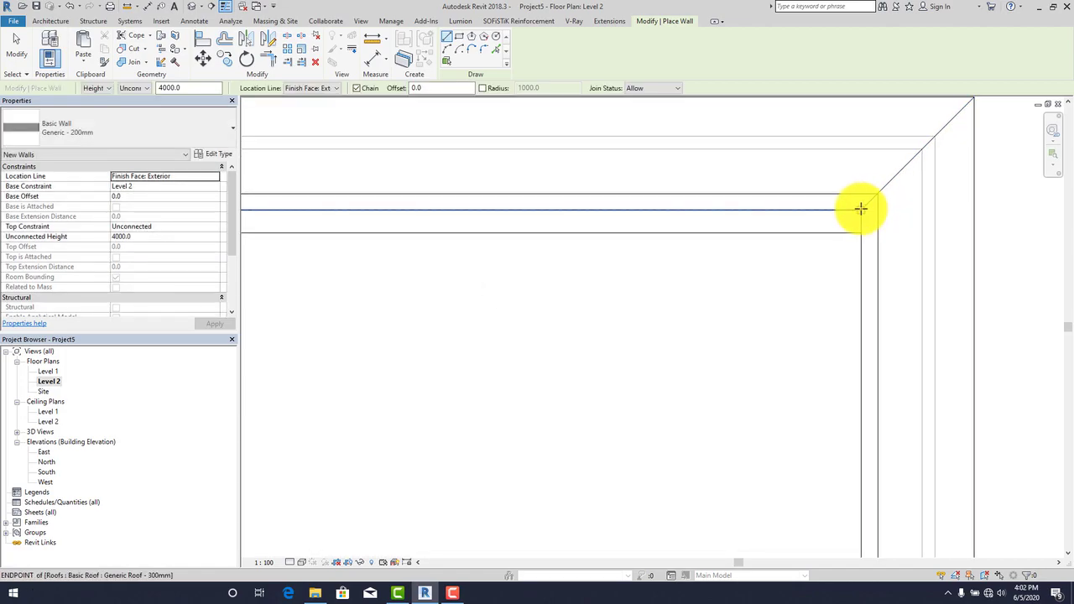
Draw a matching wall along the right end, top corner to bottom corner
click(861, 208)
middle_drag(854, 459, 846, 318)
scroll(844, 391, down, 3)
scroll(843, 371, up, 4)
scroll(847, 417, up, 1)
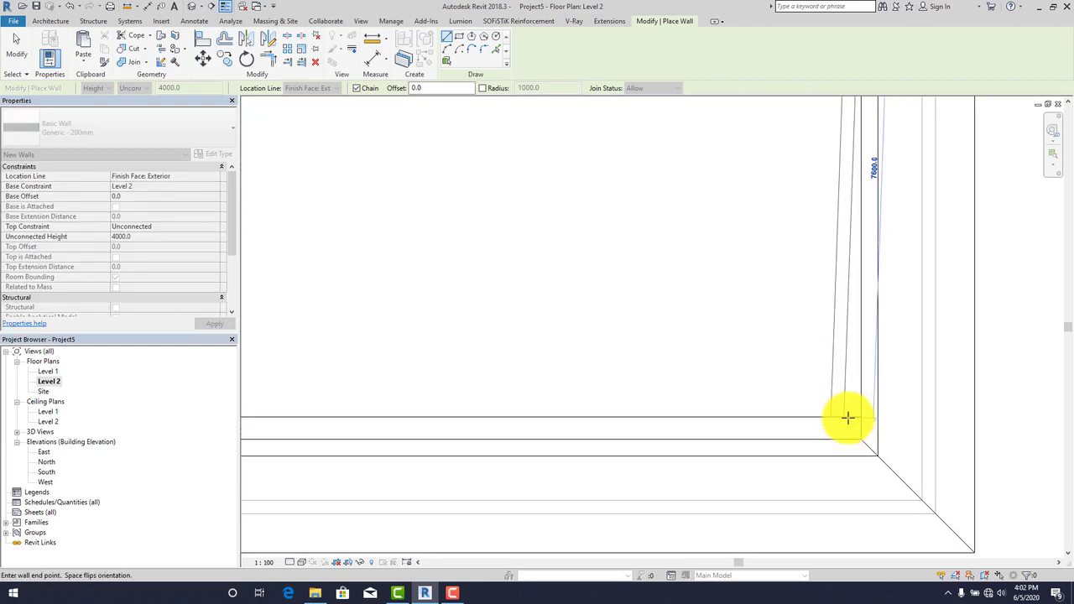
click(859, 435)
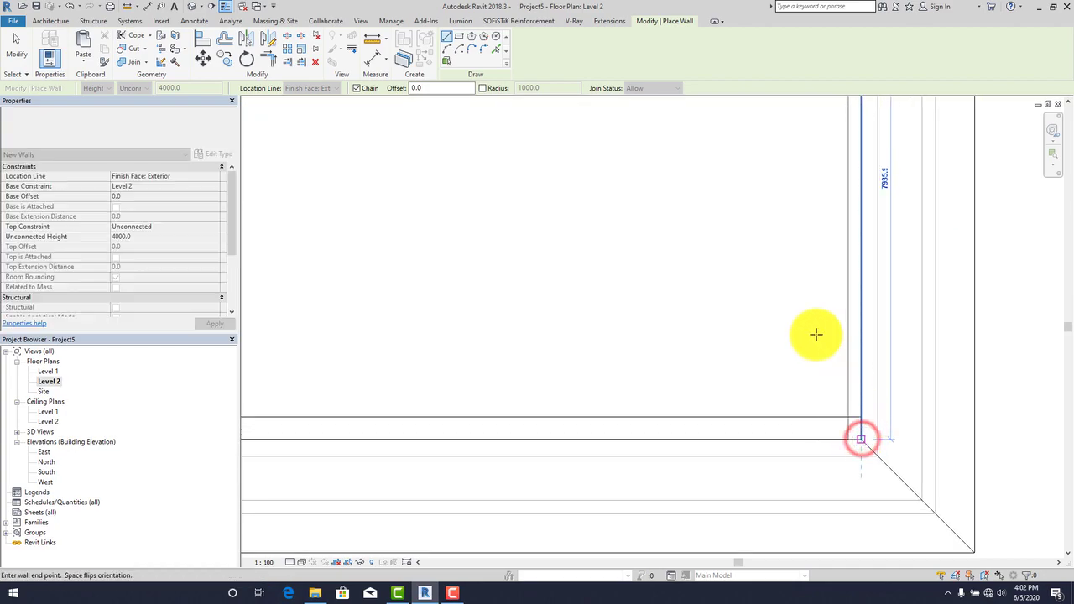
key(Escape)
key(Escape)
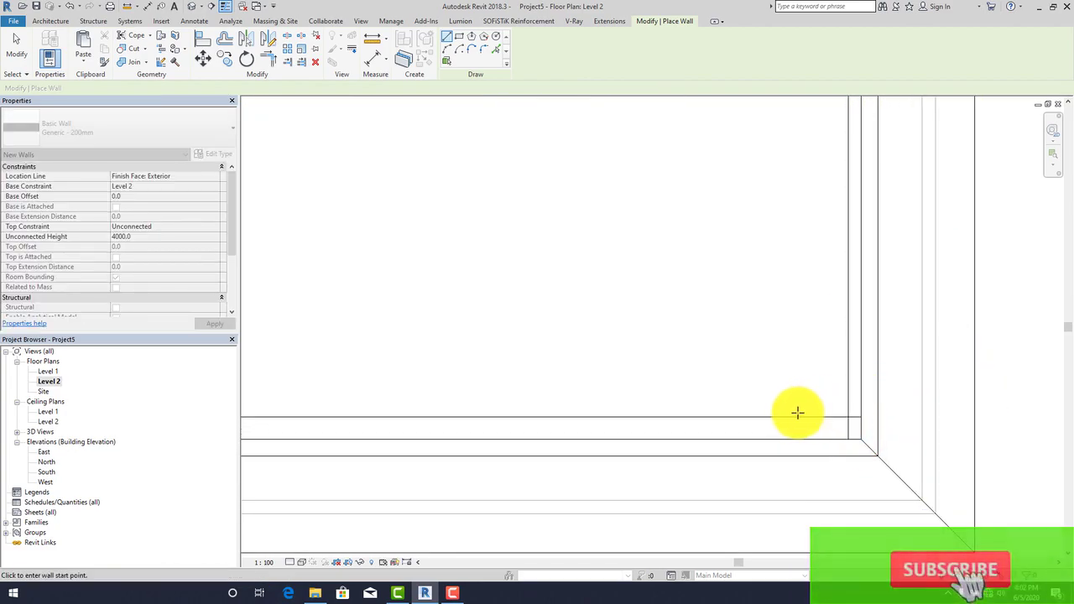
key(Escape)
scroll(777, 343, down, 2)
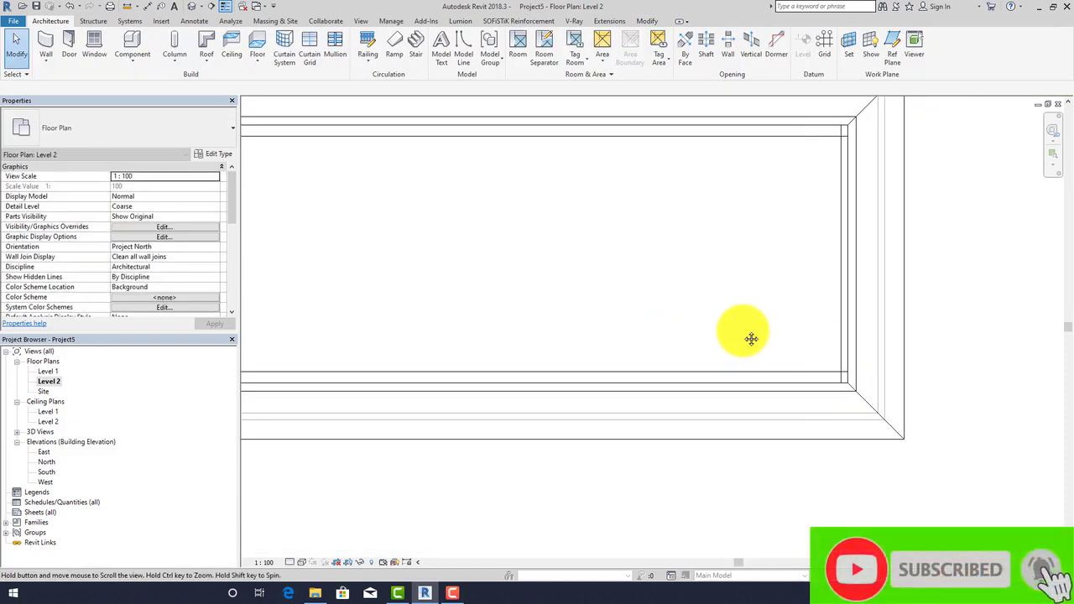
In the default 3D view, attach the right end wall's top to the roof
click(188, 8)
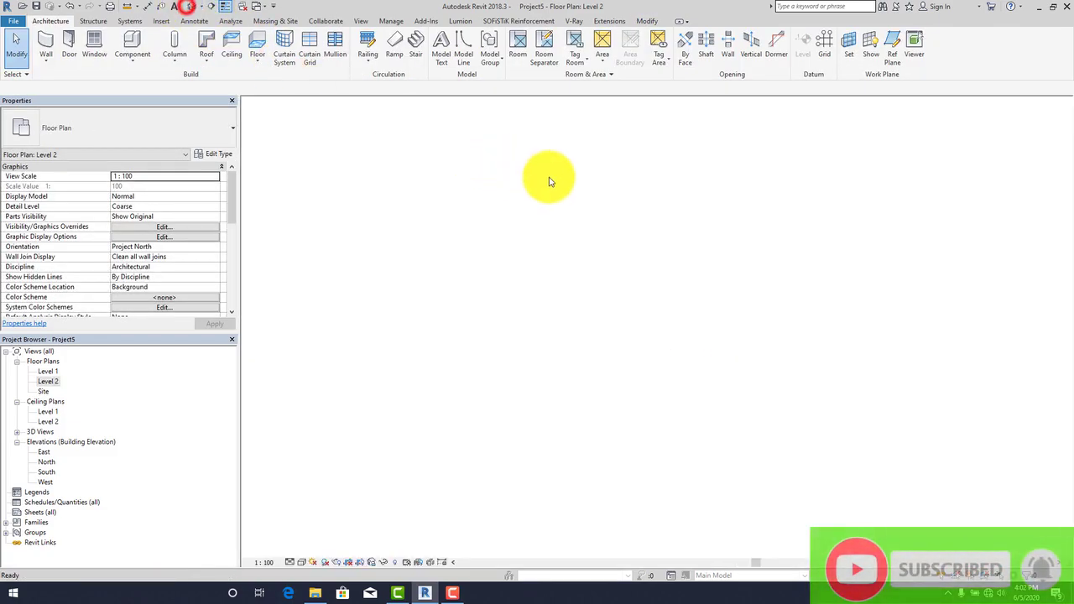
scroll(854, 260, up, 4)
scroll(852, 244, up, 1)
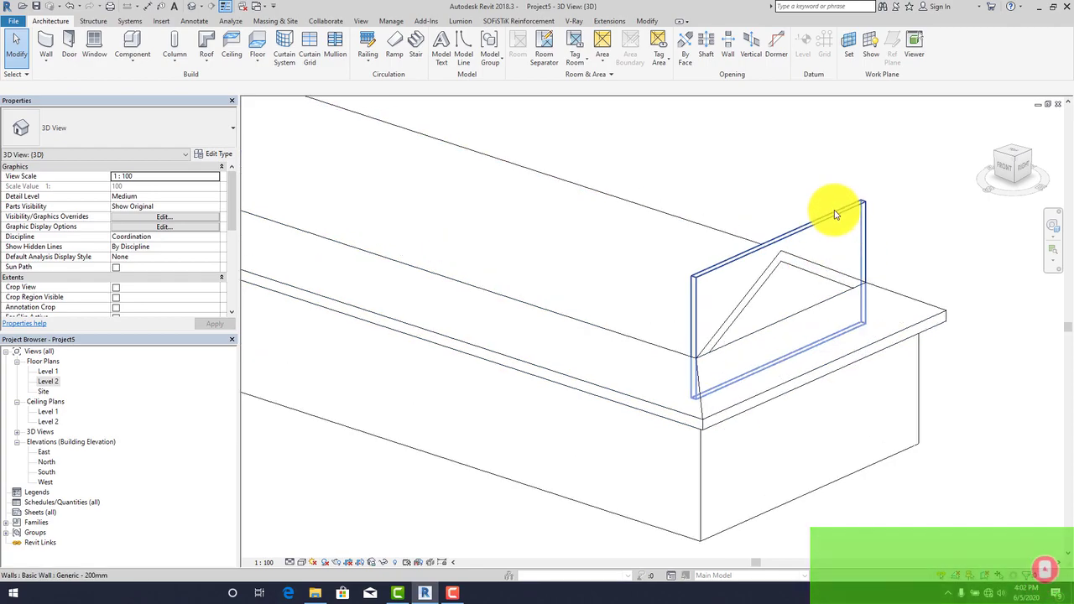
scroll(827, 272, down, 3)
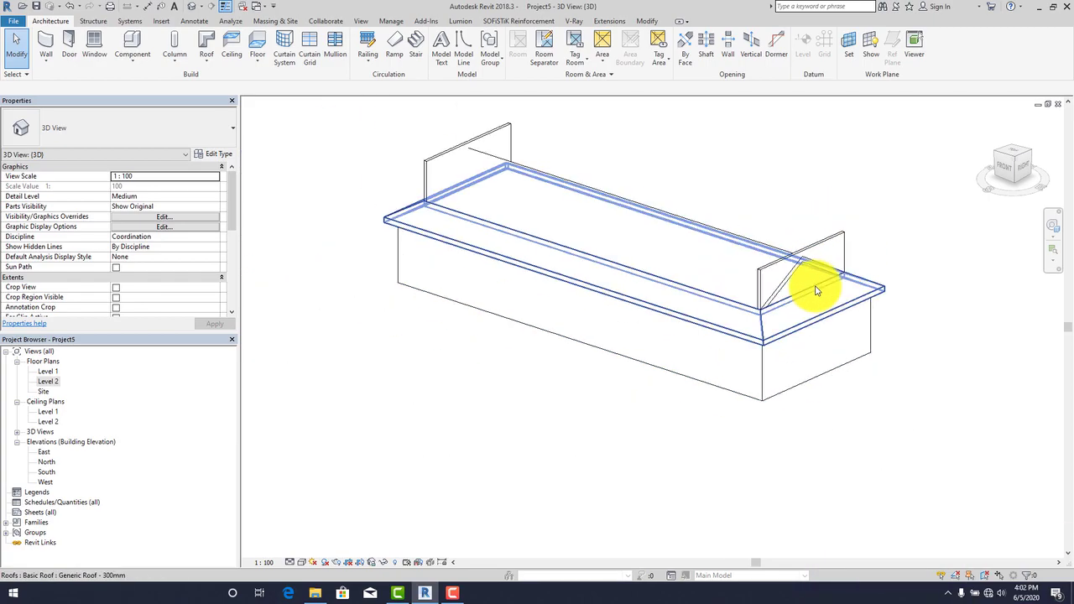
scroll(832, 237, up, 3)
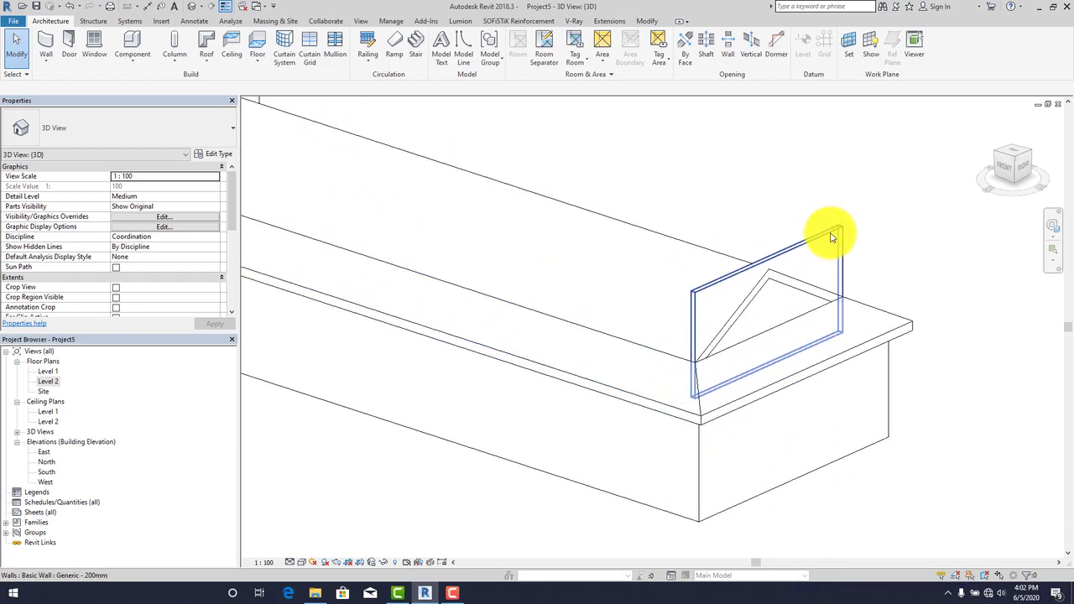
click(824, 237)
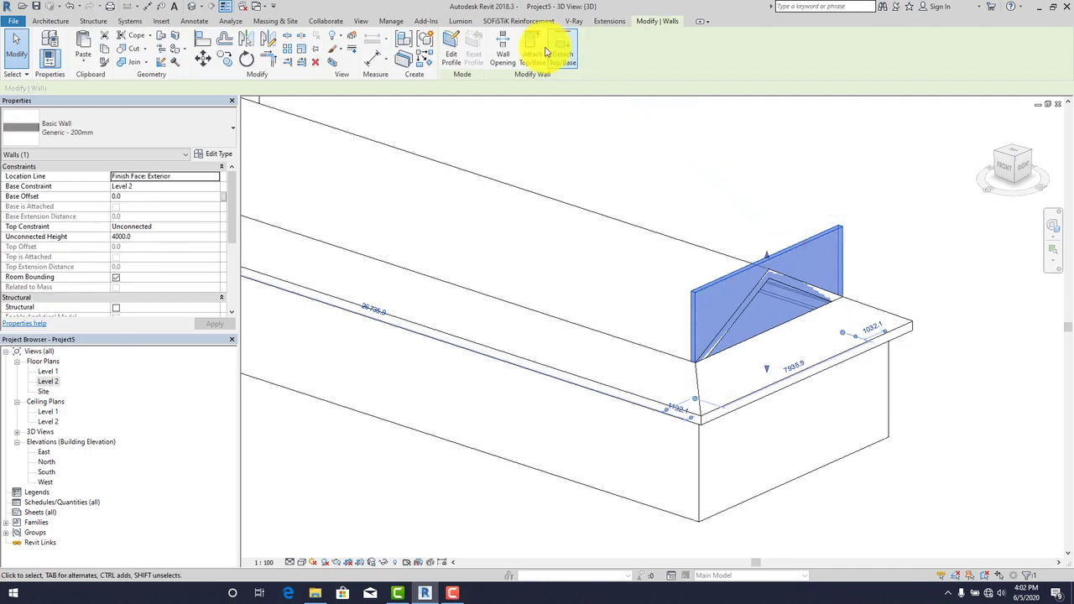
click(535, 46)
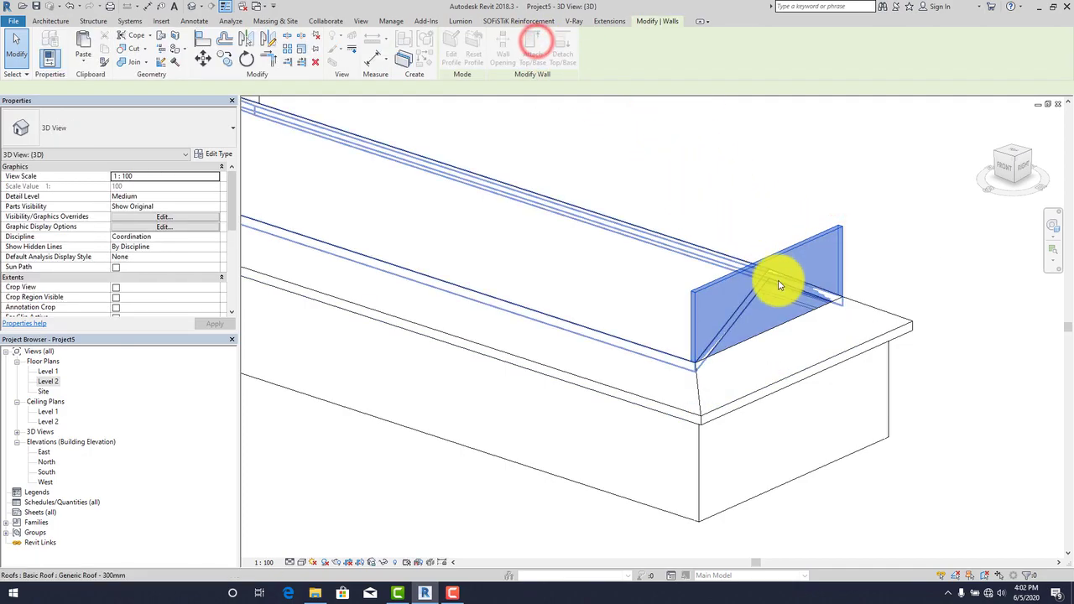
click(749, 301)
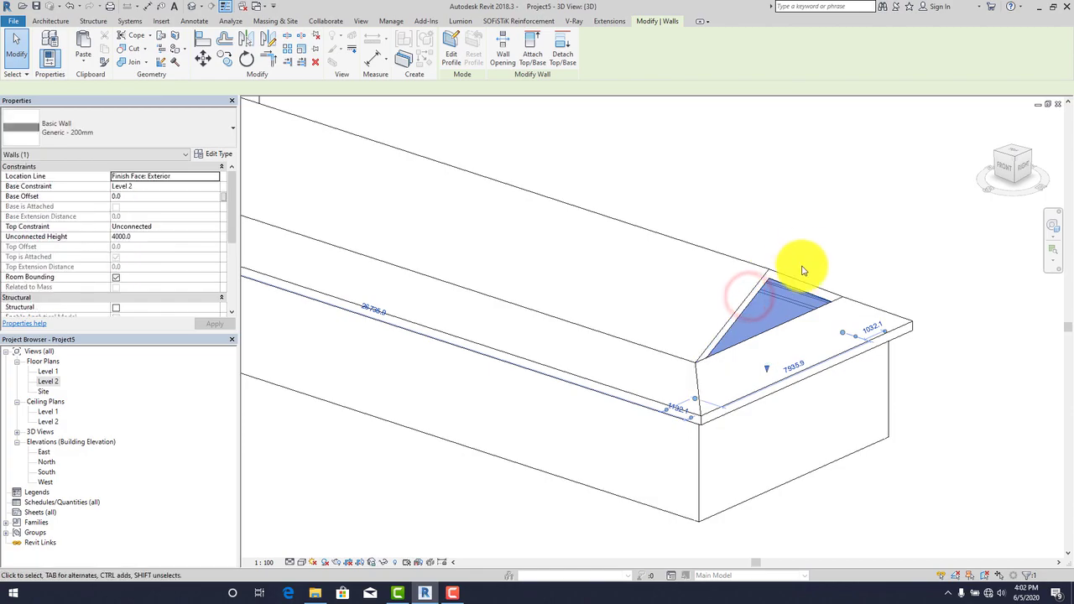
Attach the left end wall's top to the roof, then orbit to check both gables
scroll(797, 263, down, 5)
scroll(411, 139, up, 3)
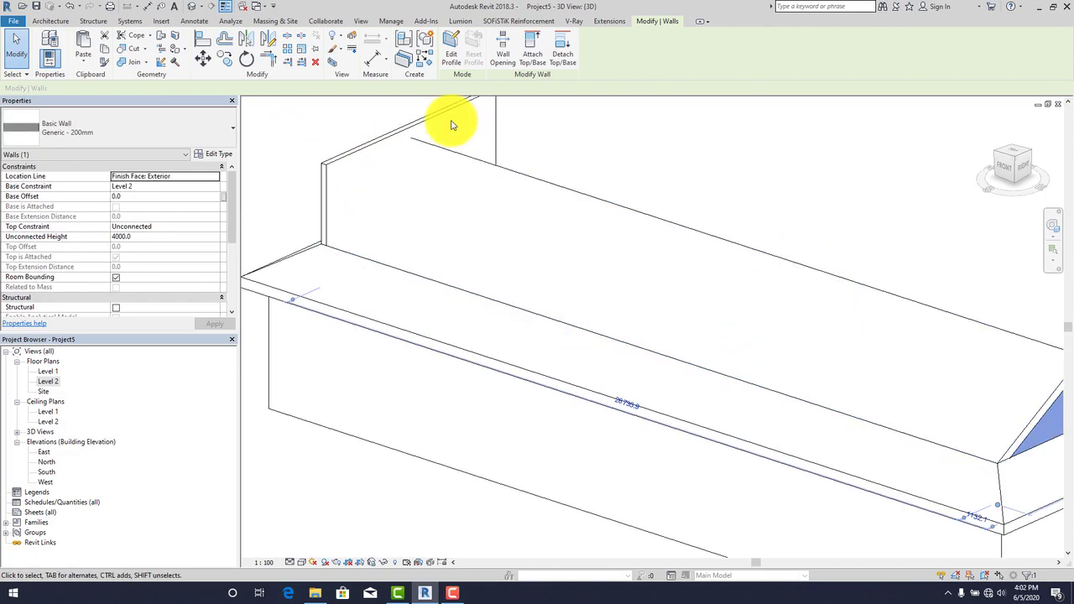
click(440, 113)
click(531, 46)
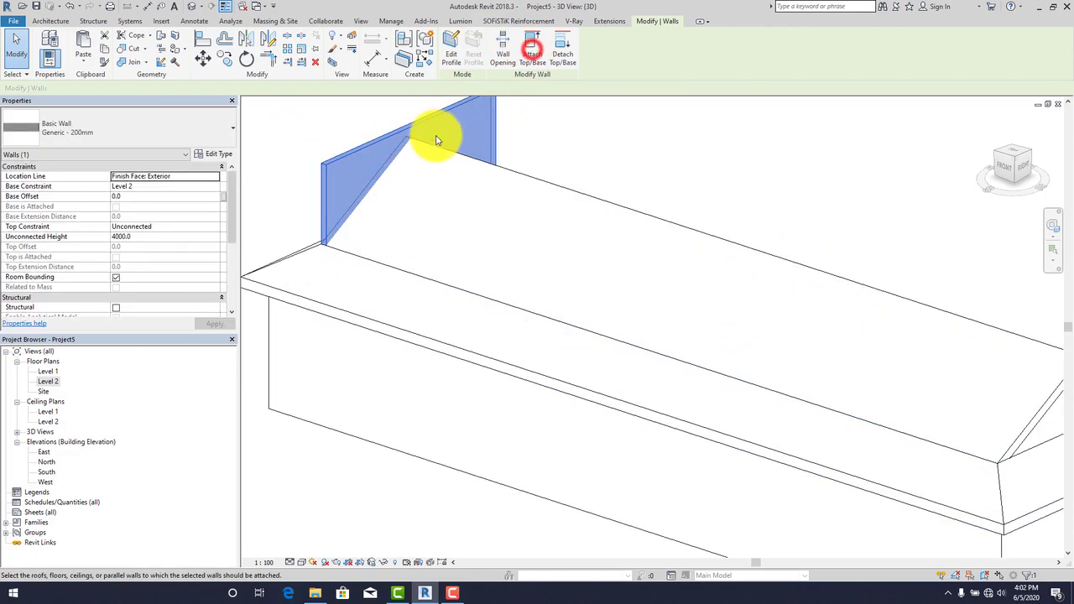
click(426, 149)
scroll(415, 180, down, 4)
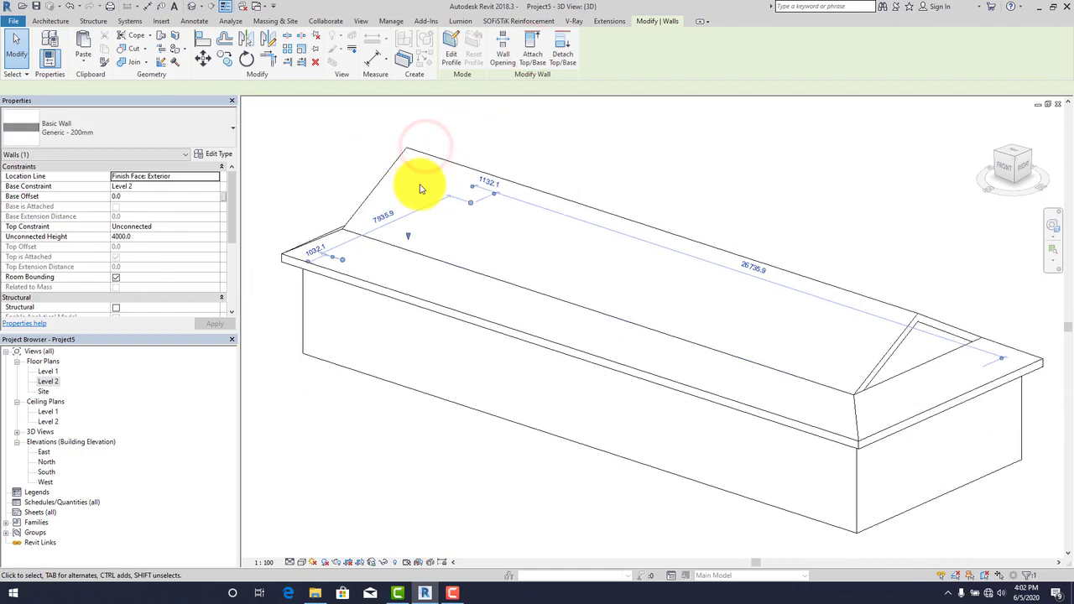
shift+middle_drag(673, 429, 864, 384)
scroll(479, 220, up, 2)
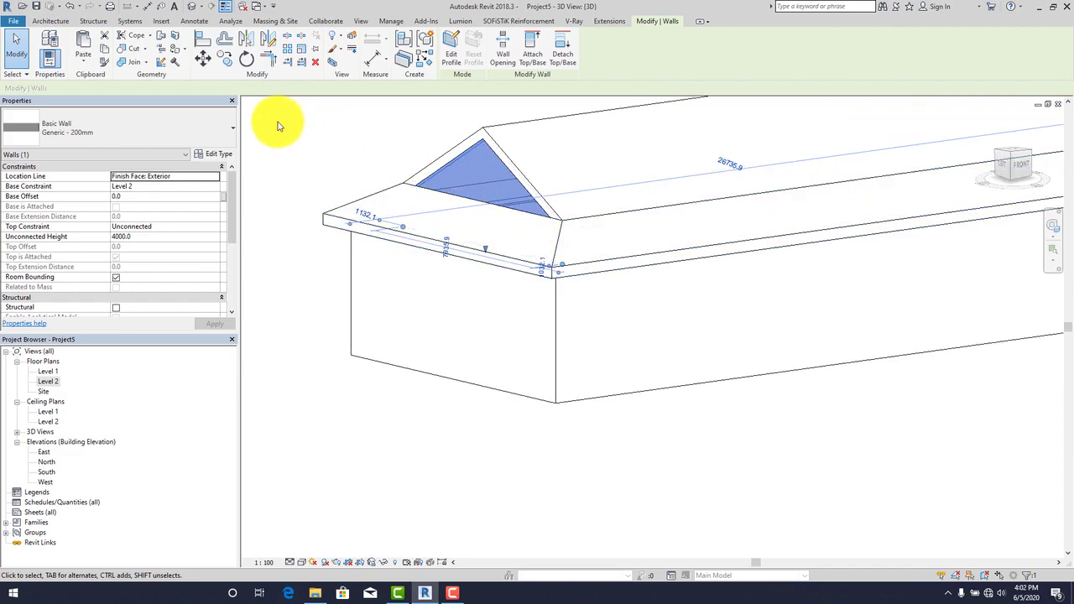
click(230, 135)
Change the first gable wall to Curtain Wall: Exterior Glazing
scroll(162, 356, down, 6)
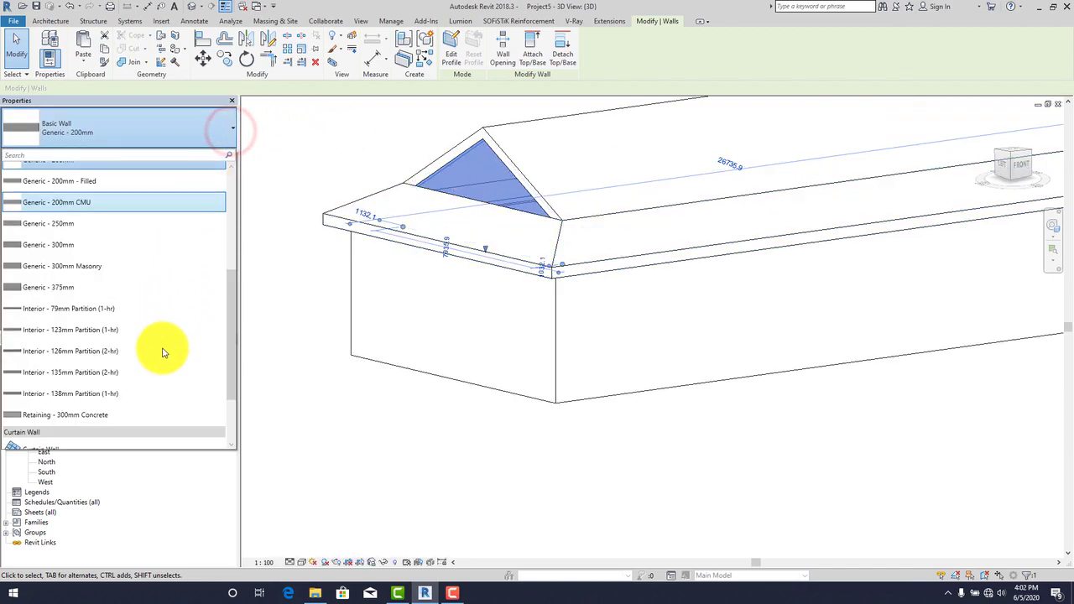
click(42, 384)
scroll(352, 377, down, 3)
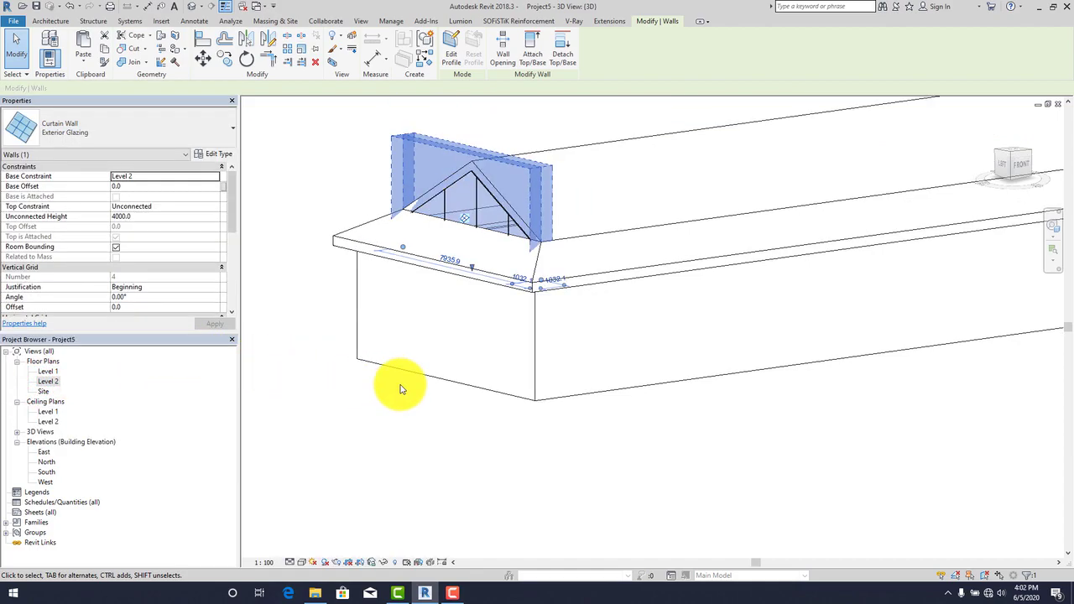
click(327, 436)
shift+middle_drag(751, 451, 703, 434)
scroll(719, 371, up, 5)
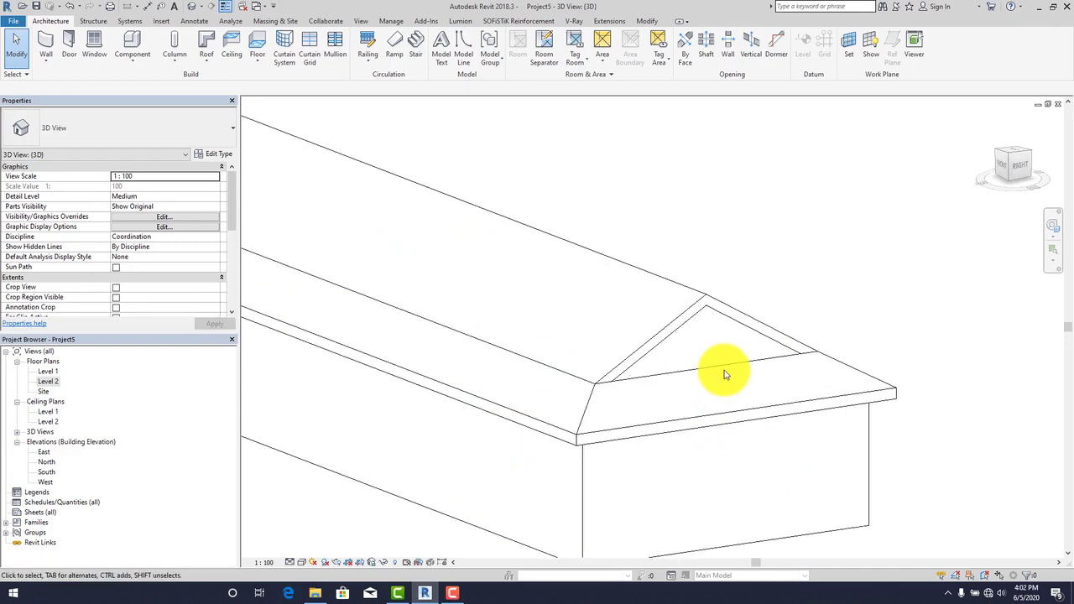
Change the other gable wall to Curtain Wall: Exterior Glazing as well
click(719, 315)
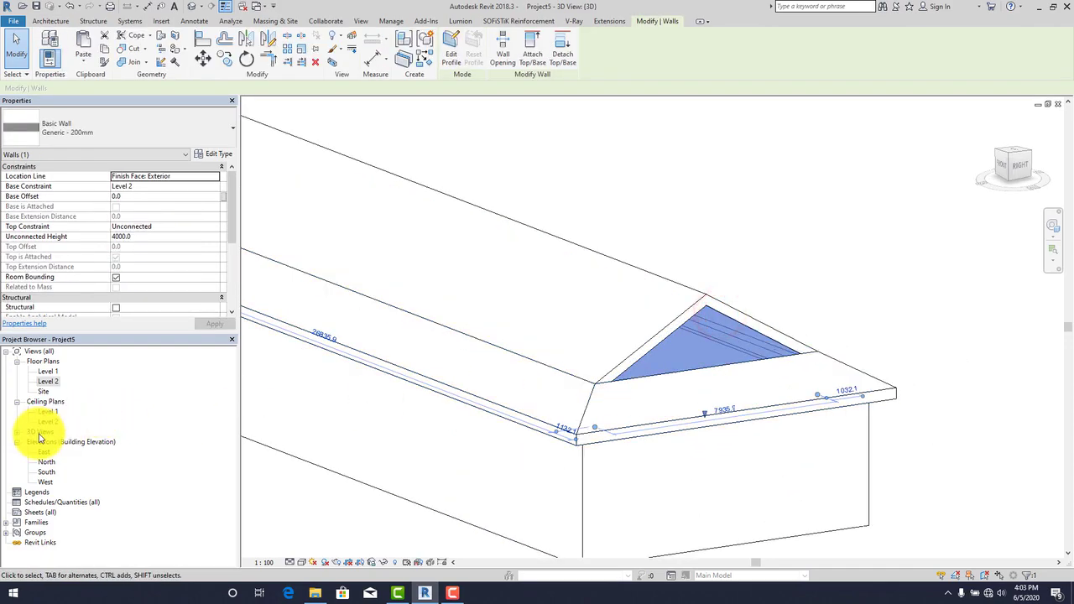
click(84, 120)
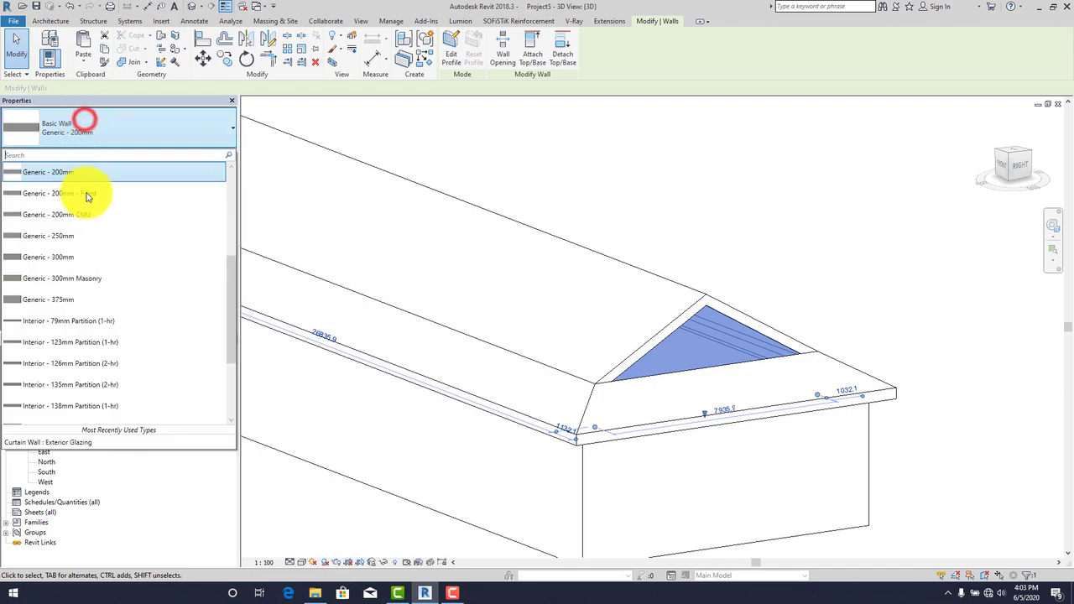
scroll(67, 383, down, 5)
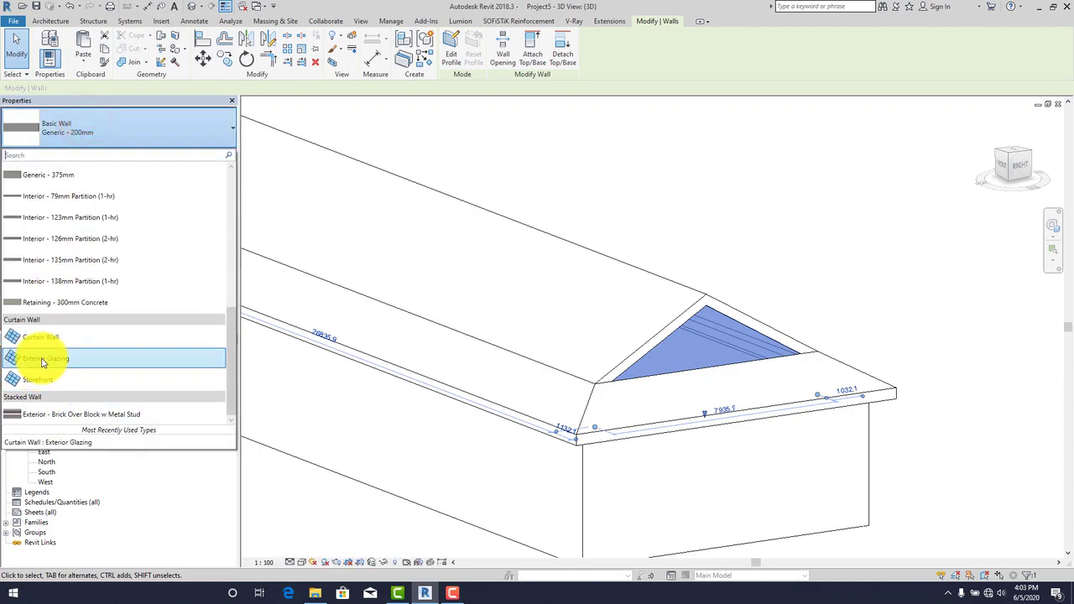
click(44, 360)
click(757, 235)
scroll(649, 313, down, 3)
shift+middle_drag(584, 397, 562, 423)
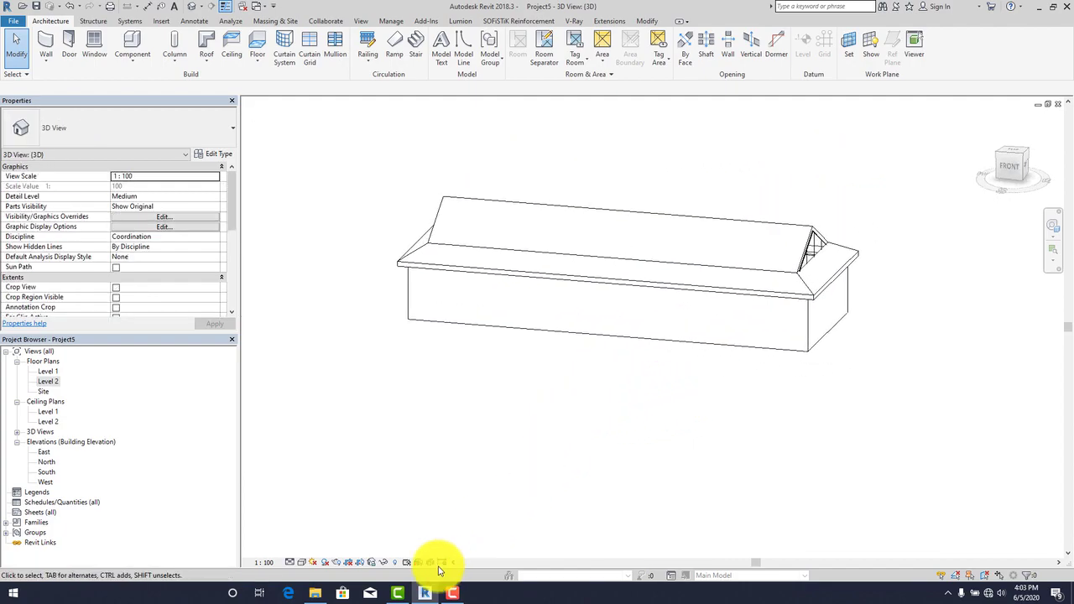
Switch the 3D view to the Realistic visual style and orbit around the glazed gables
click(301, 562)
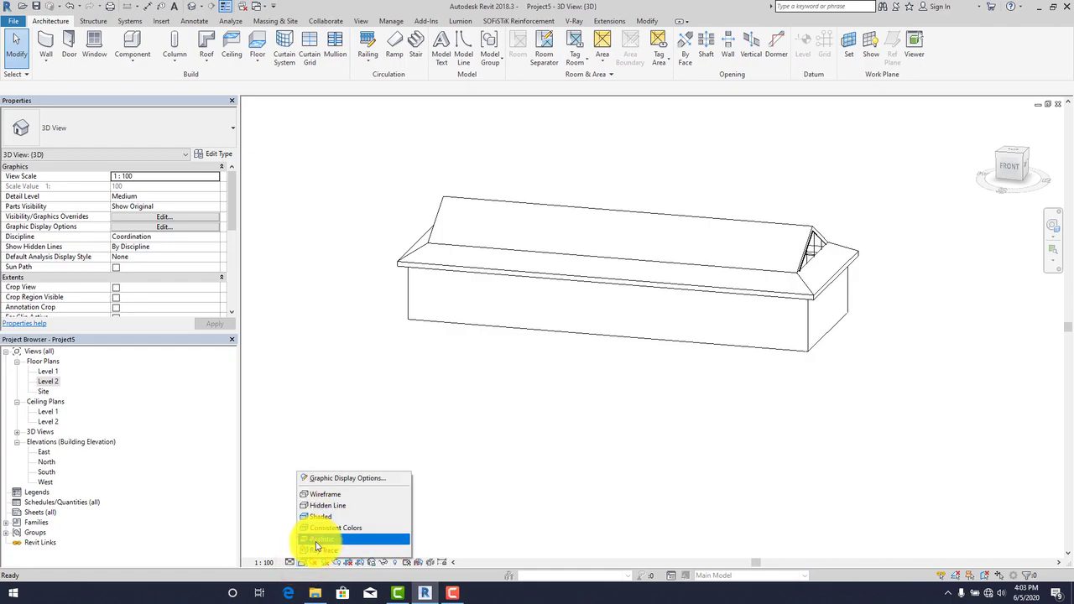
click(317, 543)
mouse_move(696, 388)
shift+middle_down()
mouse_move(676, 440)
mouse_move(599, 376)
mouse_move(587, 311)
shift+middle_up()
scroll(587, 311, up, 2)
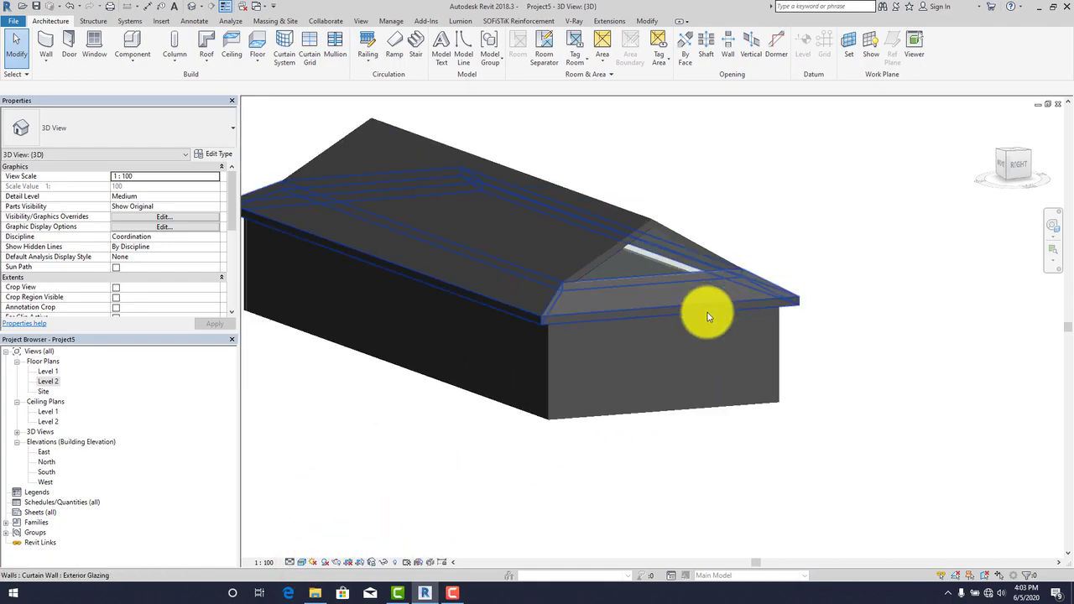
shift+middle_drag(546, 456, 682, 412)
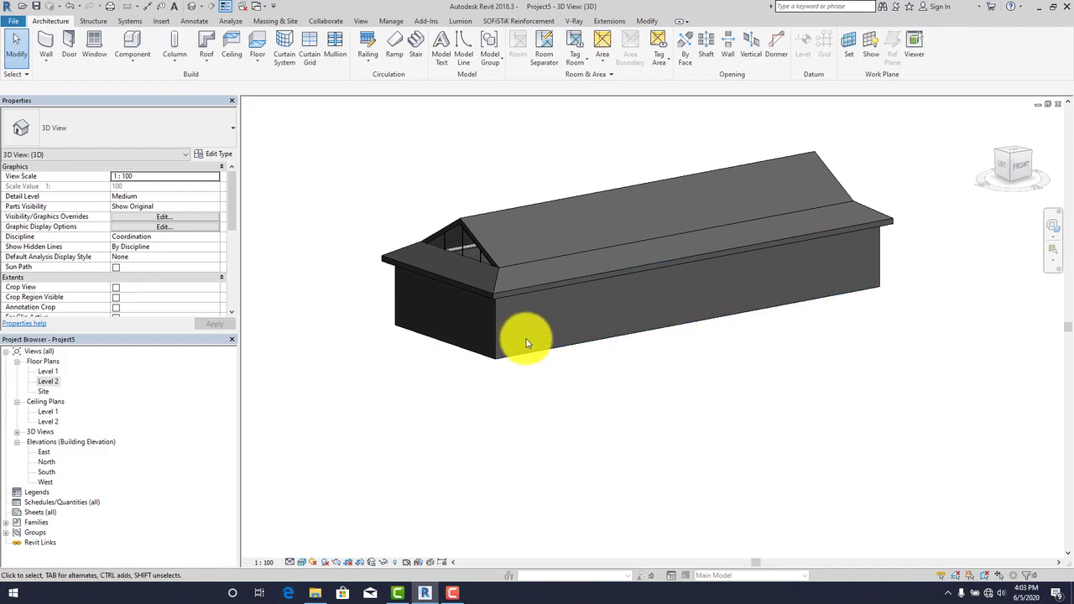